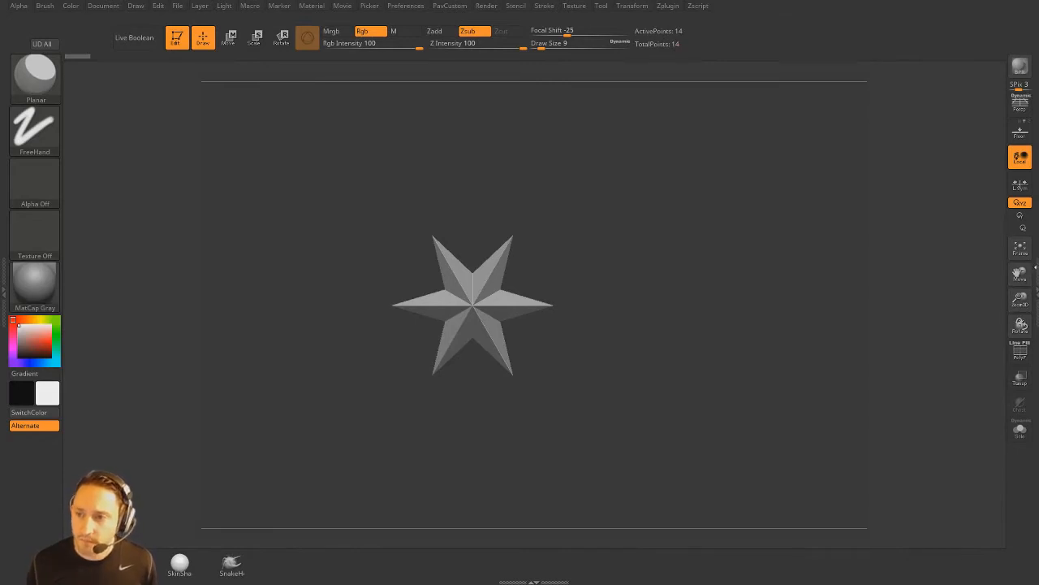
Show both side trays, replace the docked Brush palette with Zplugin, and expand its Text 3D & Vector Shapes section.
{"action": "left_click", "coordinate": [1036, 268]}
{"action": "left_click", "coordinate": [5, 268]}
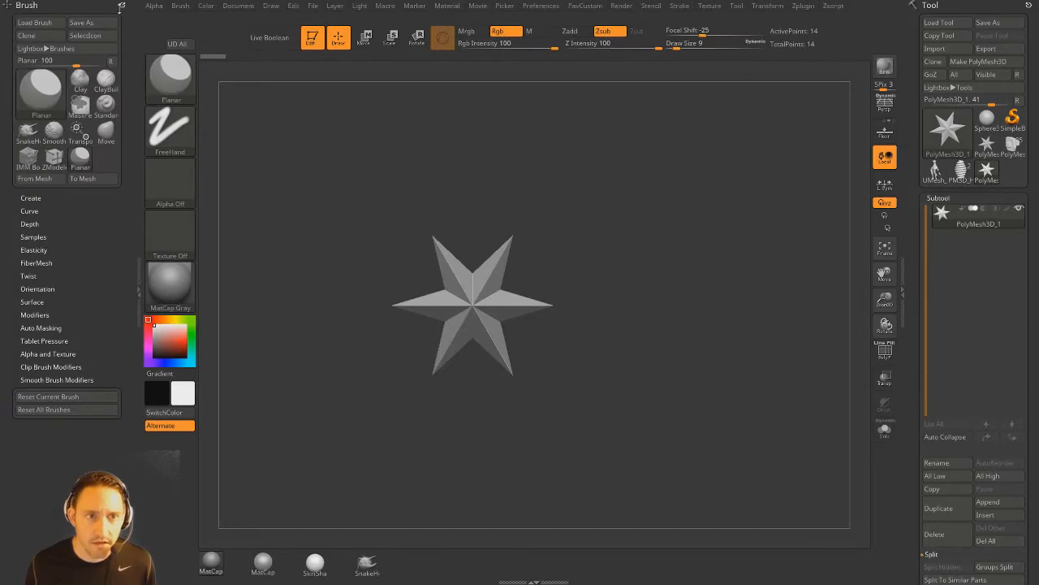
{"action": "left_click", "coordinate": [123, 5]}
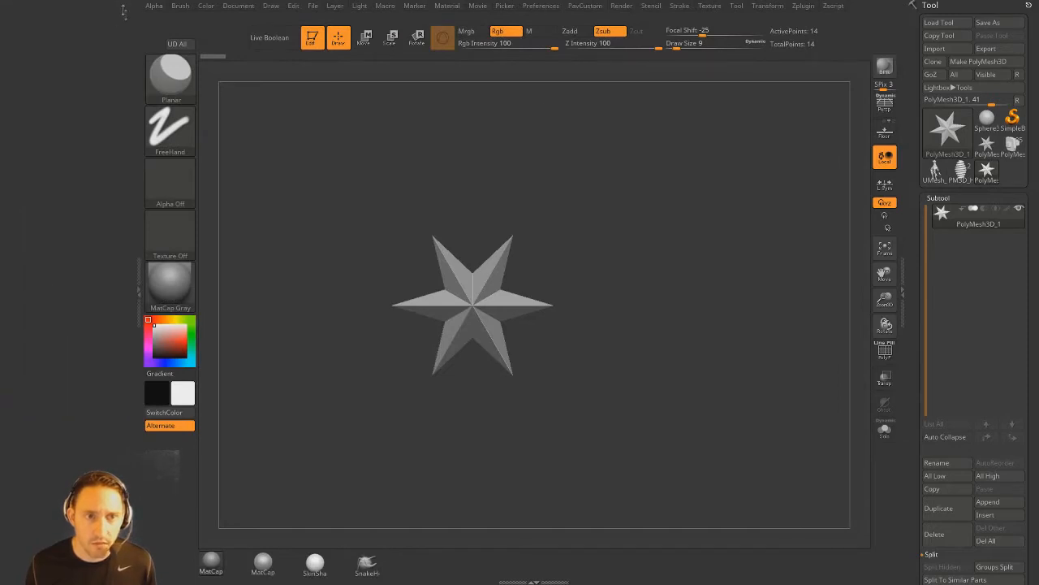
{"action": "left_click", "coordinate": [802, 6]}
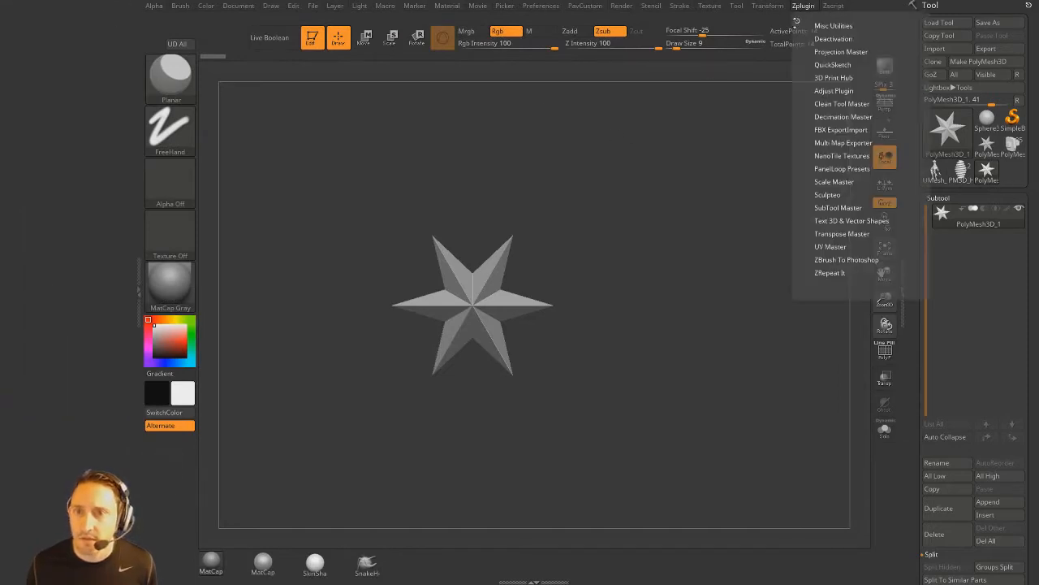
{"action": "left_click_drag", "start_coordinate": [795, 19], "coordinate": [49, 74]}
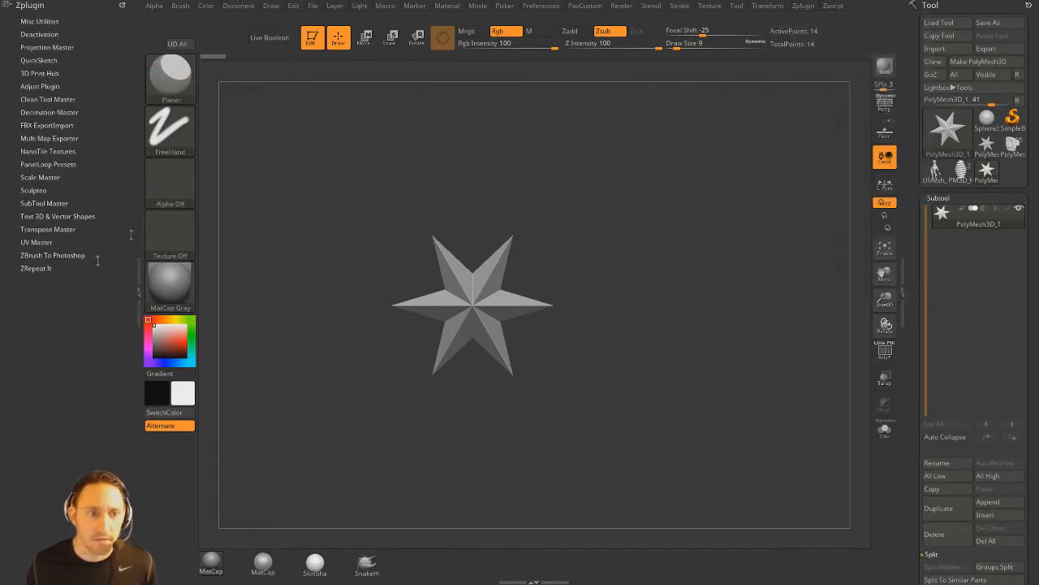
{"action": "left_click", "coordinate": [48, 216]}
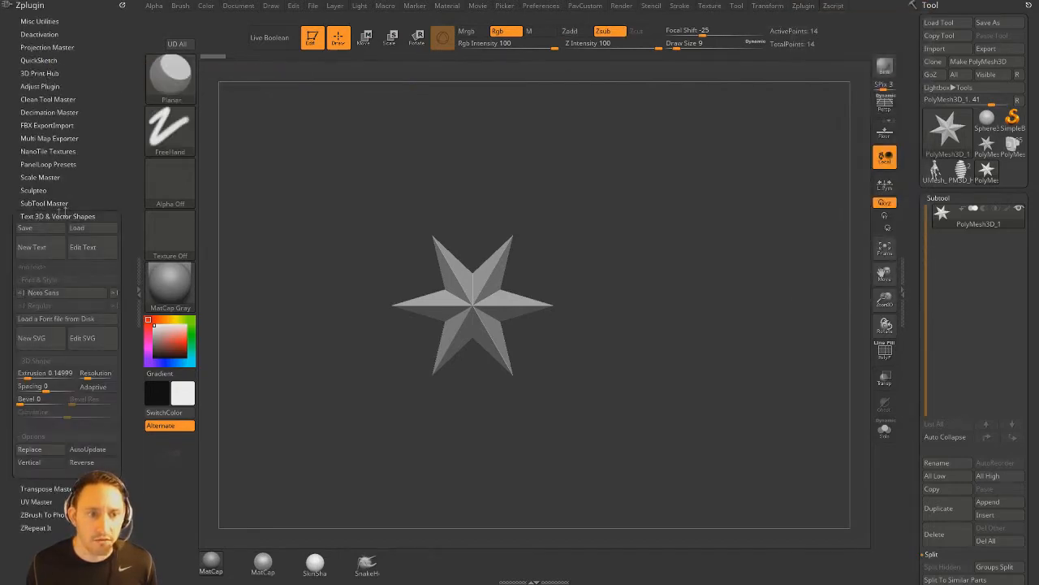
Switch to the browser, open the ZBrush to Keyshot Bridge Quickstart playlist and skim its 003 Modeling Threadripper Logo video.
{"action": "mouse_move", "coordinate": [210, 562]}
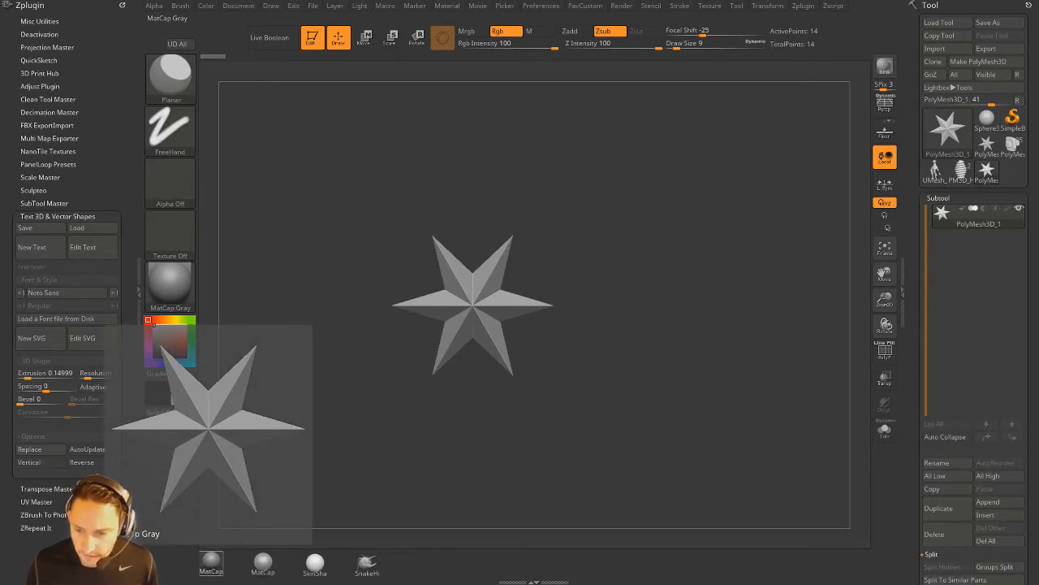
{"action": "key", "text": "alt+Tab"}
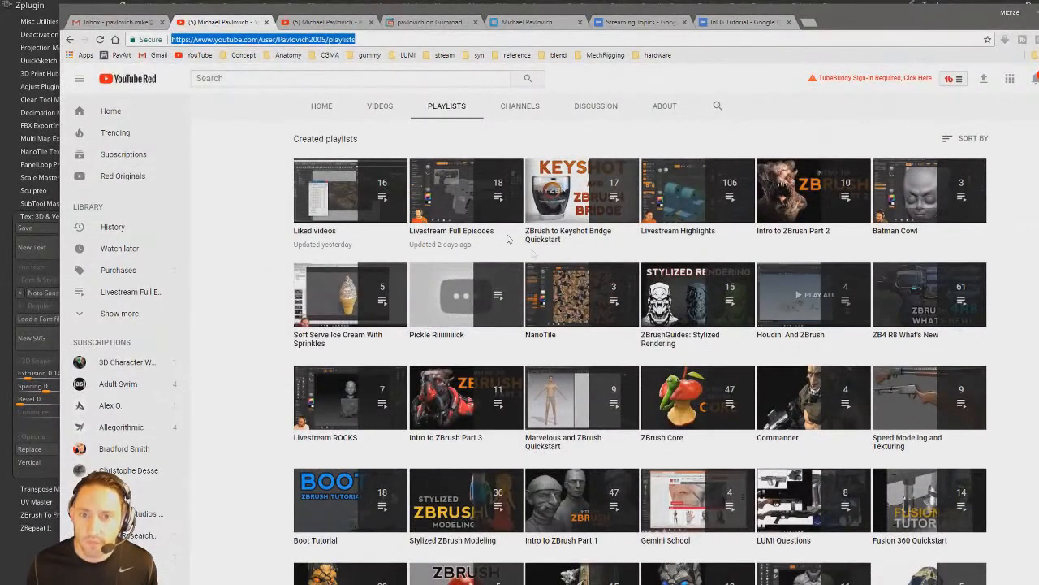
{"action": "left_click", "coordinate": [558, 235]}
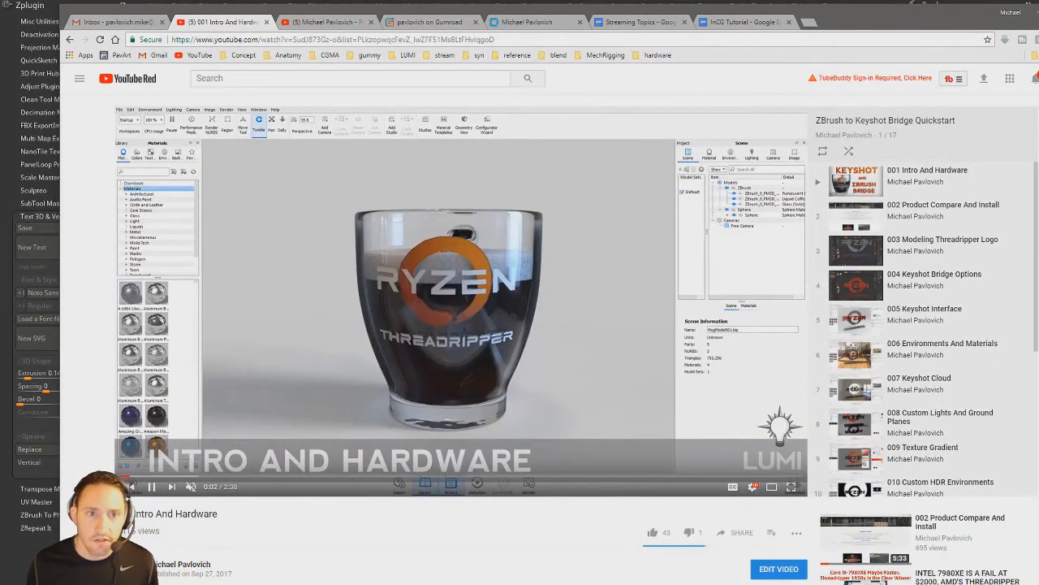
{"action": "left_click_drag", "start_coordinate": [268, 14], "coordinate": [431, 28]}
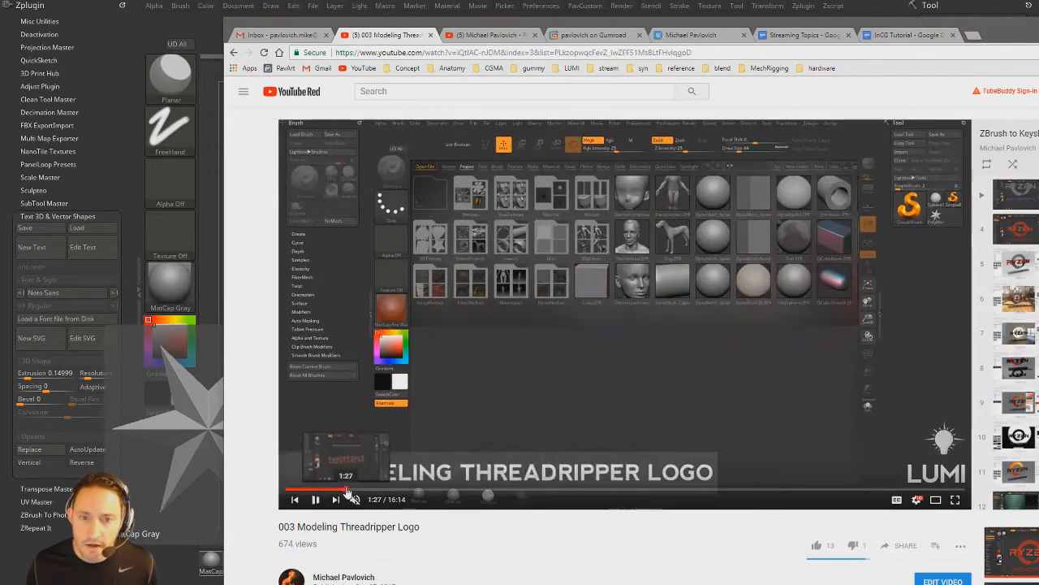
{"action": "left_click", "coordinate": [389, 493]}
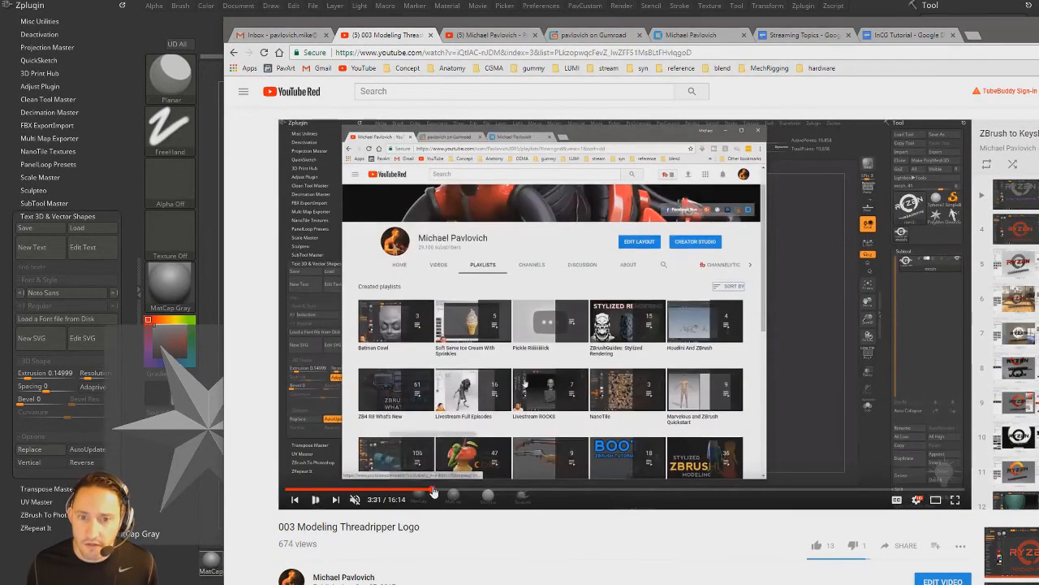
{"action": "left_click", "coordinate": [432, 493]}
{"action": "left_click_drag", "start_coordinate": [461, 492], "coordinate": [622, 493]}
{"action": "left_click", "coordinate": [662, 493]}
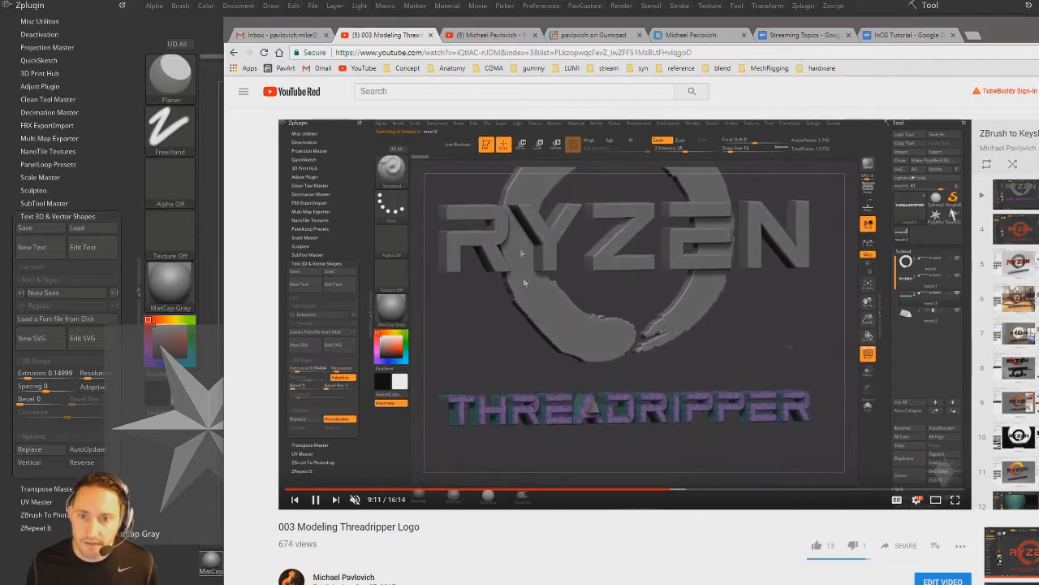
{"action": "left_click", "coordinate": [1035, 30]}
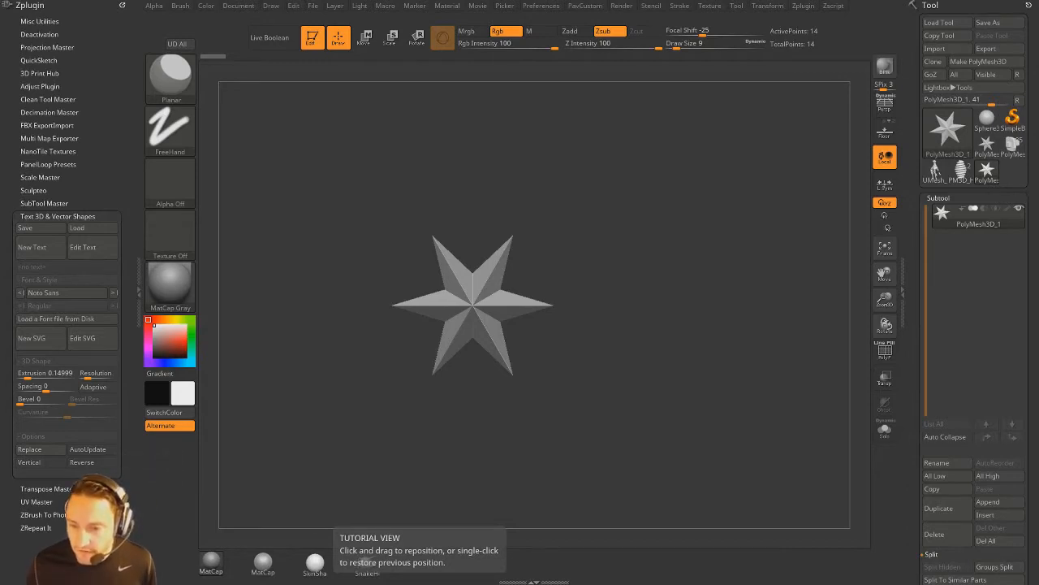
Switch to simpleicons.org in the browser, find the YouTube icon, download it as youtube.svg, and return to ZBrush.
{"action": "key", "text": "alt+Tab"}
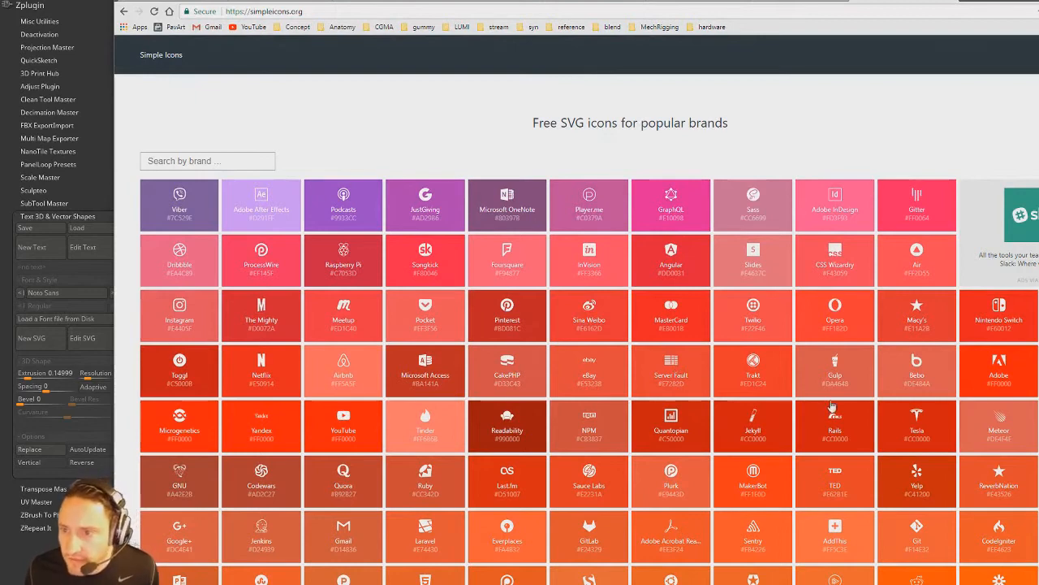
{"action": "scroll", "coordinate": [831, 403], "scroll_direction": "down", "scroll_amount": 10}
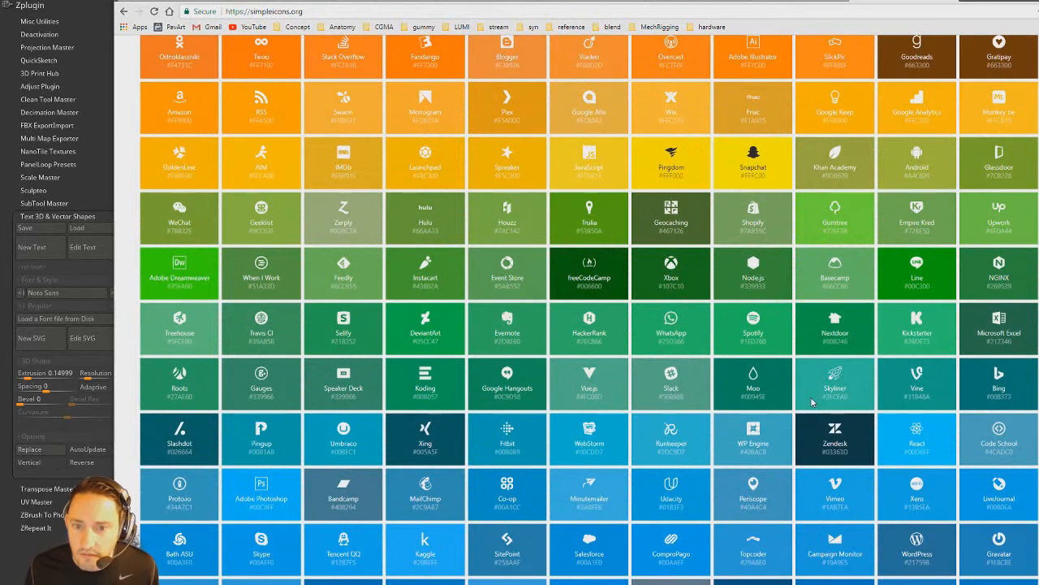
{"action": "key", "text": "ctrl+f"}
{"action": "type", "text": "youtub"}
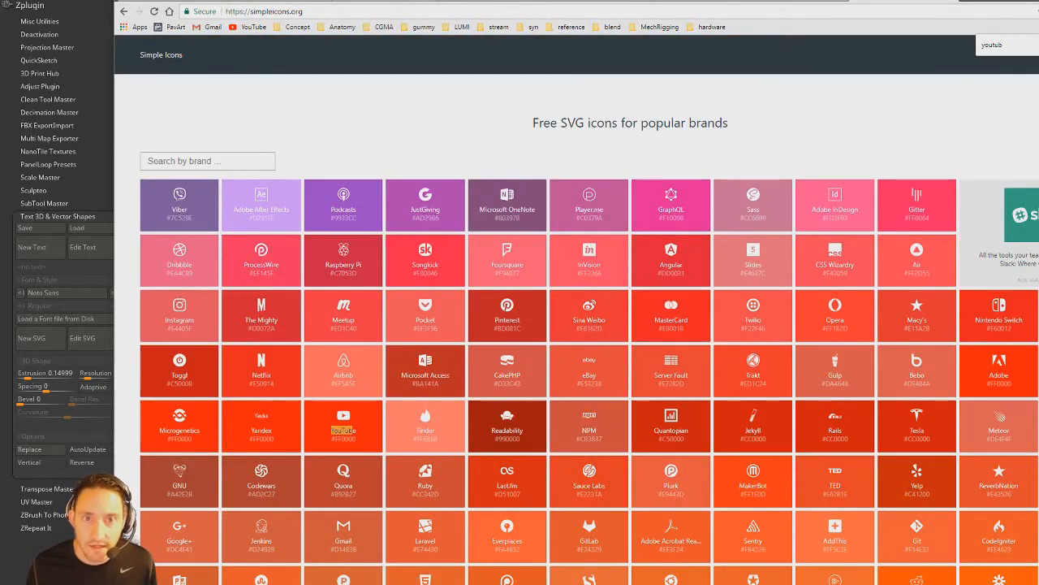
{"action": "left_click_drag", "start_coordinate": [415, 0], "coordinate": [405, 7]}
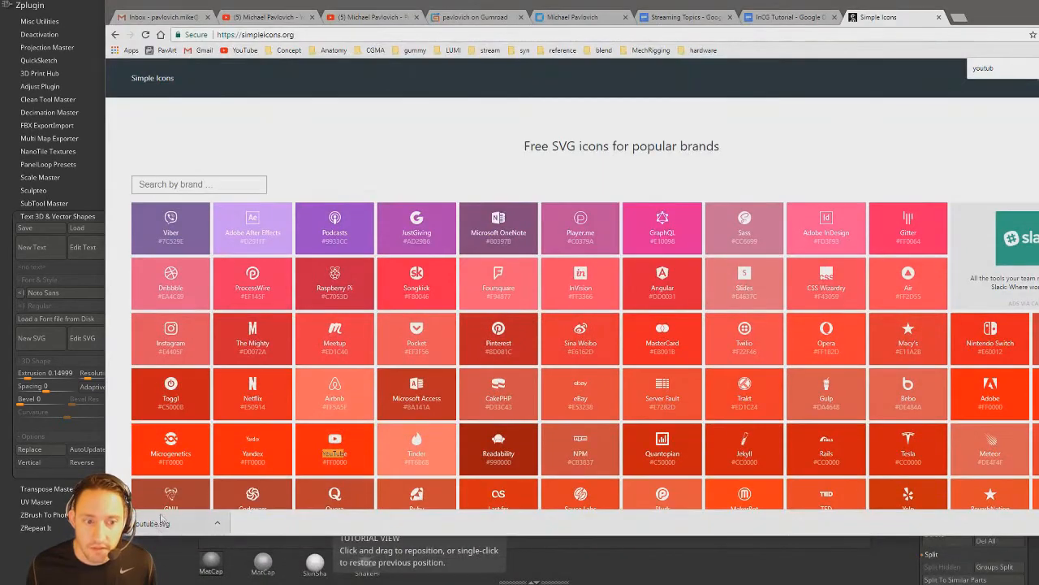
{"action": "key", "text": "alt+Tab"}
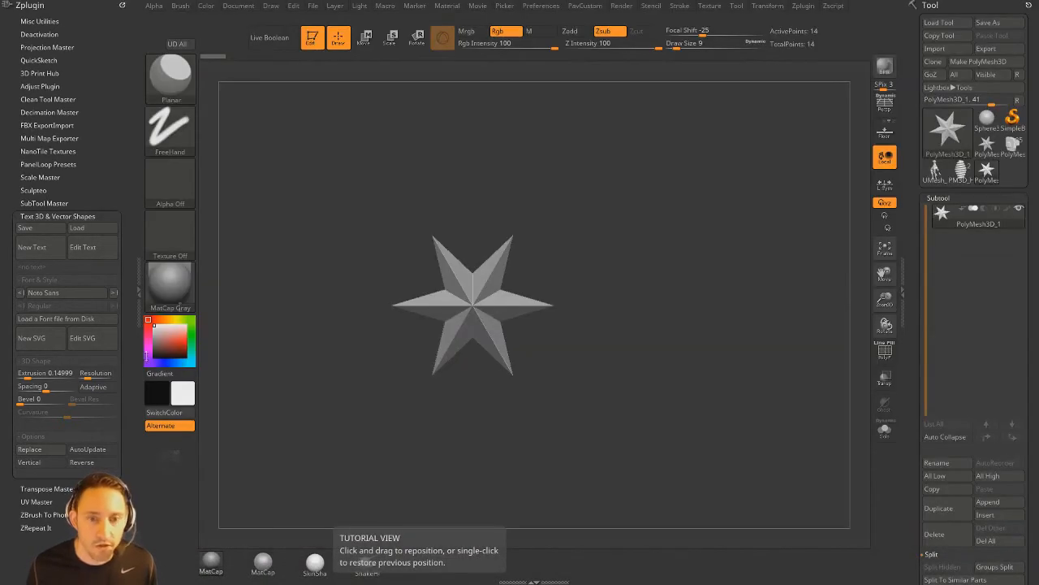
Import youtube.svg from the Downloads folder as a new 3D vector shape.
{"action": "left_click_drag", "start_coordinate": [512, 198], "coordinate": [557, 213]}
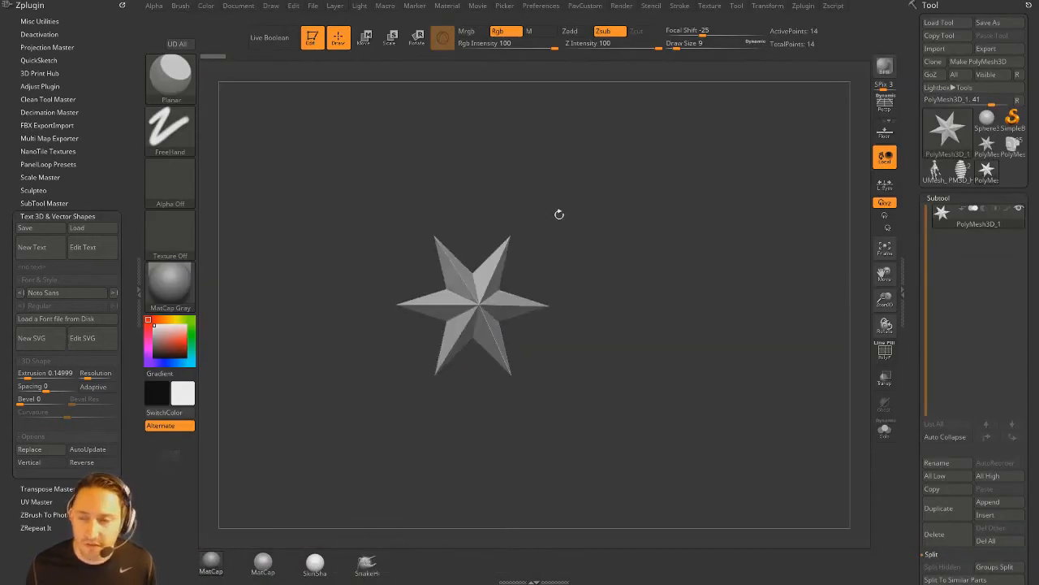
{"action": "left_click", "coordinate": [32, 337]}
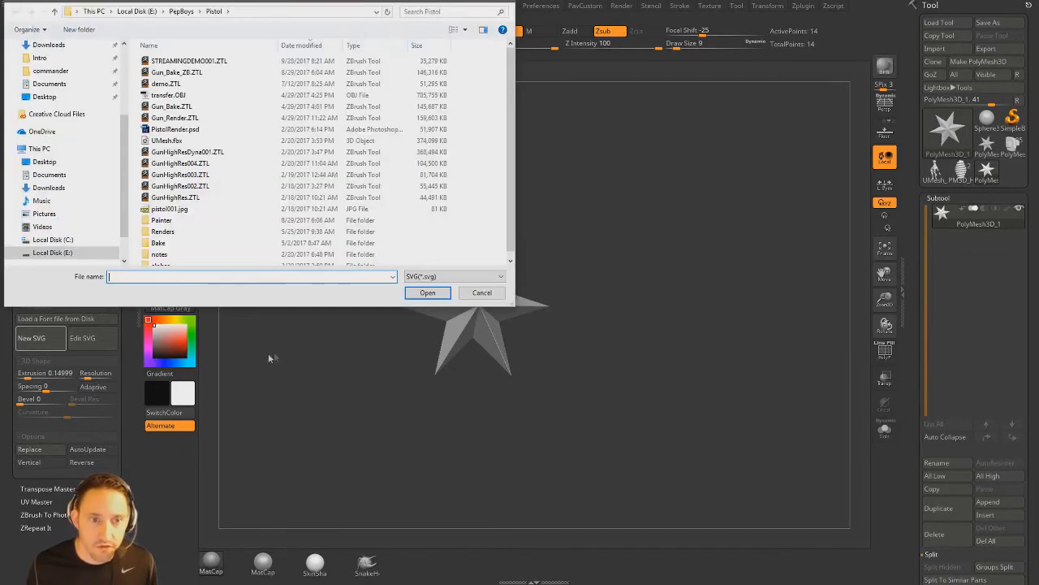
{"action": "left_click", "coordinate": [58, 187]}
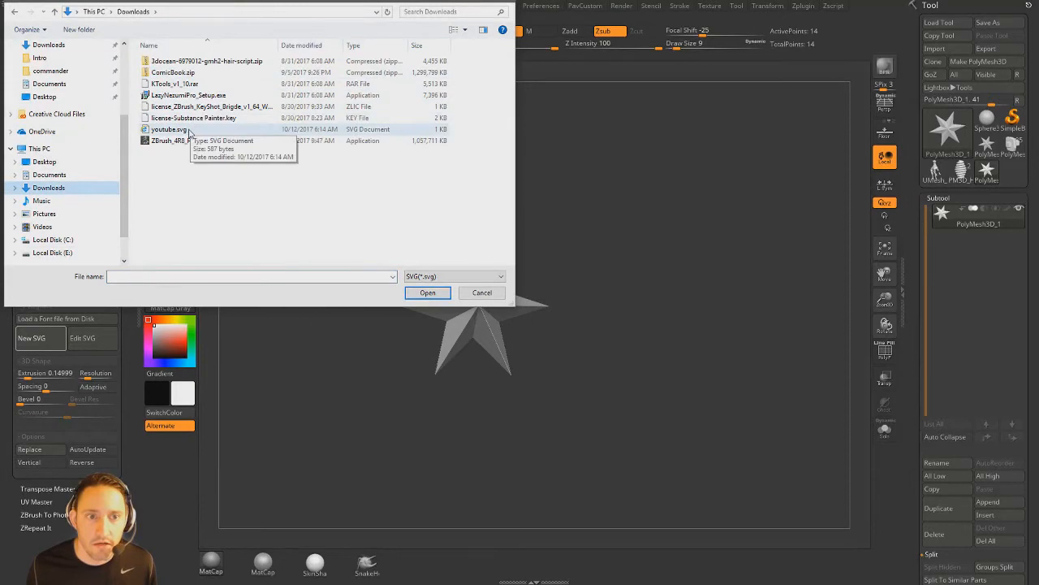
{"action": "double_click", "coordinate": [169, 129]}
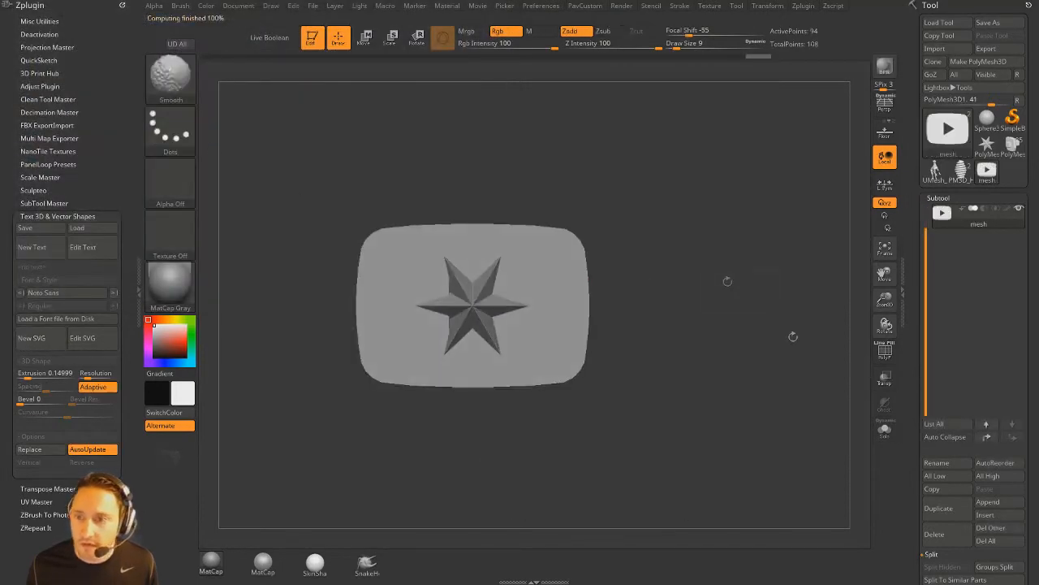
Delete the star subtool, keeping only the imported logo mesh.
{"action": "left_click_drag", "start_coordinate": [714, 195], "coordinate": [783, 231]}
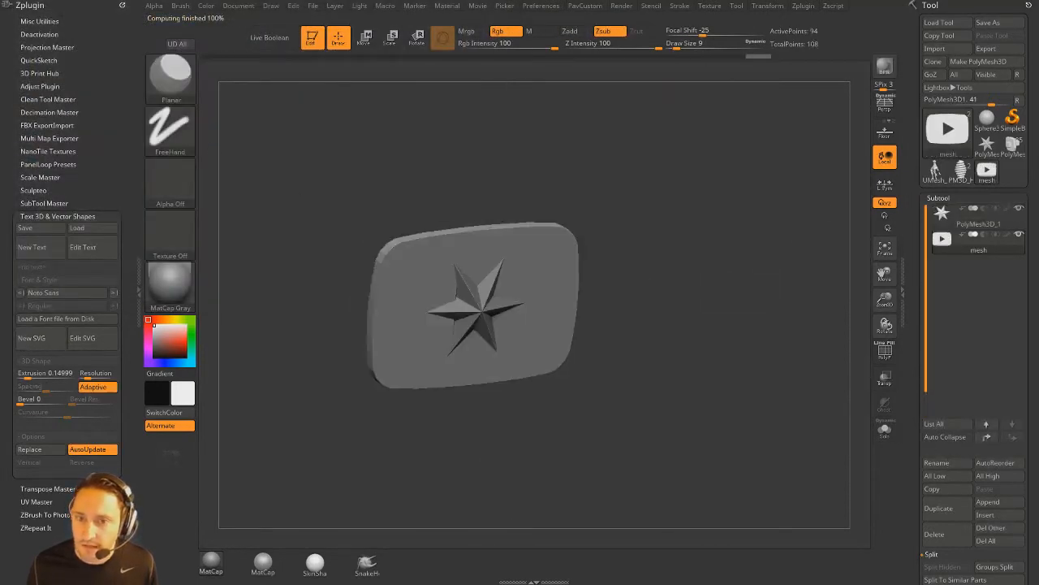
{"action": "left_click", "coordinate": [981, 227]}
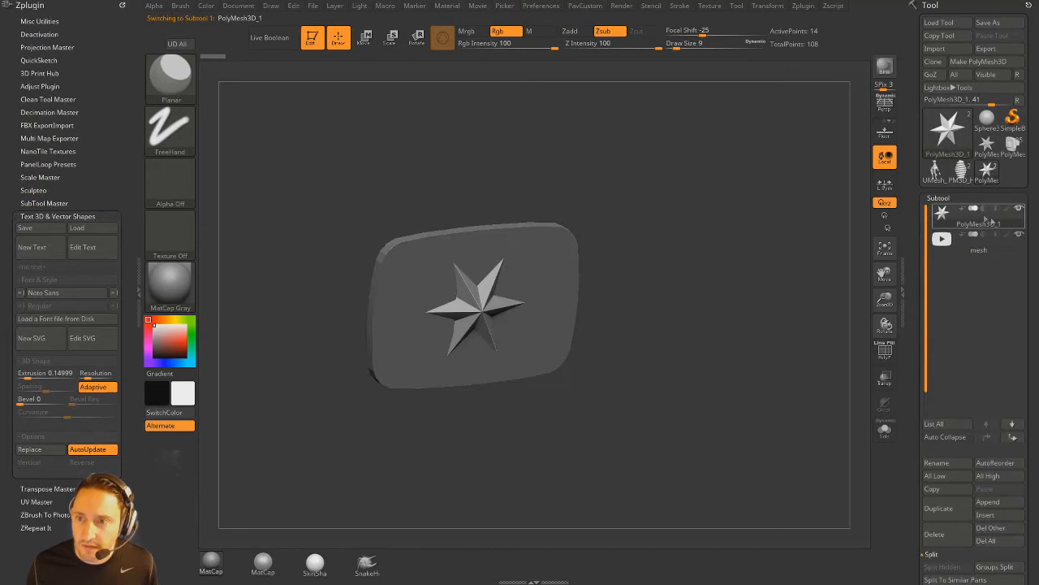
{"action": "left_click", "coordinate": [955, 534]}
{"action": "left_click", "coordinate": [849, 554]}
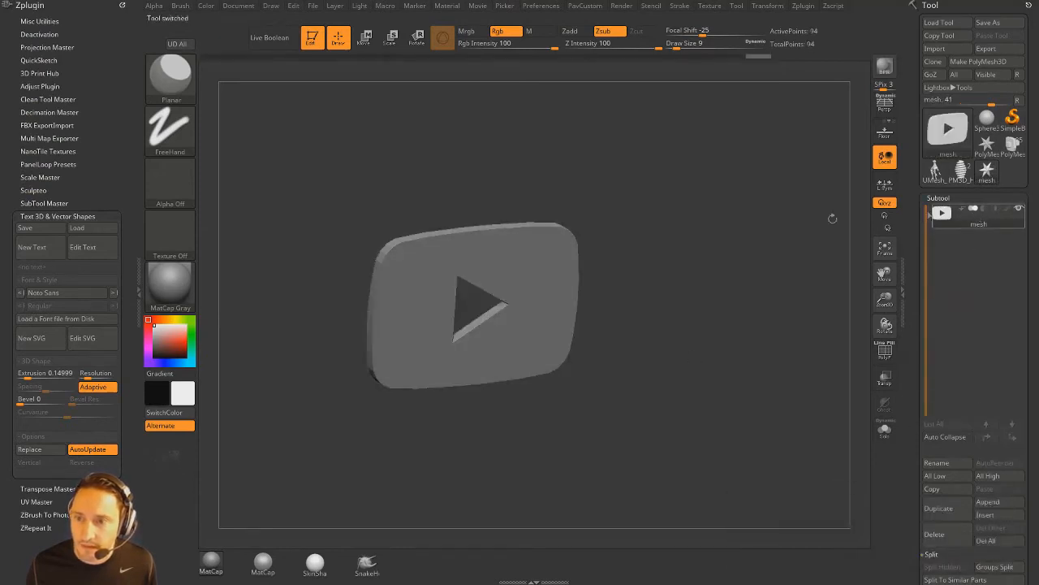
Frame the logo with its polygon wireframe displayed and set the shape's extrusion to 0.47422.
{"action": "left_click_drag", "start_coordinate": [832, 218], "coordinate": [799, 219], "text": "shift"}
{"action": "key", "text": "f"}
{"action": "left_click", "coordinate": [894, 358]}
{"action": "left_click_drag", "start_coordinate": [760, 177], "coordinate": [771, 202]}
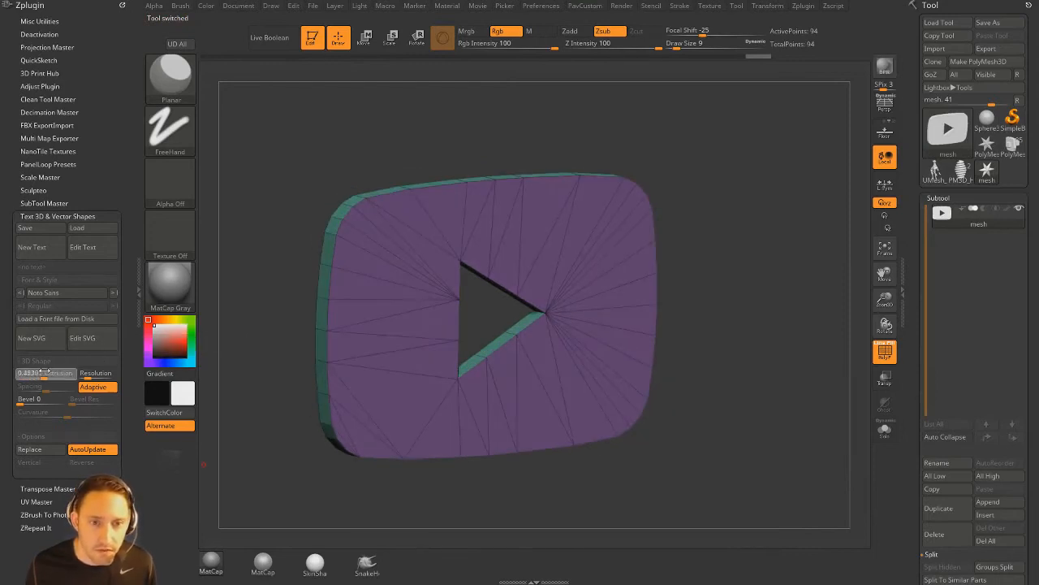
{"action": "left_click_drag", "start_coordinate": [29, 374], "coordinate": [46, 375]}
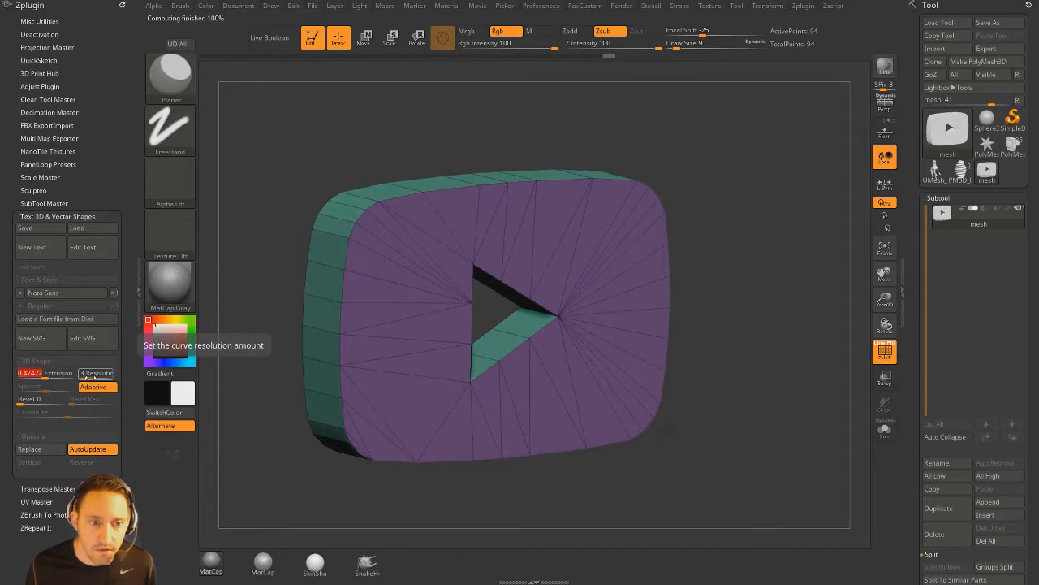
Raise the logo's curve resolution and add a bevel of 47 to its edges.
{"action": "left_click", "coordinate": [89, 376]}
{"action": "left_click", "coordinate": [95, 376]}
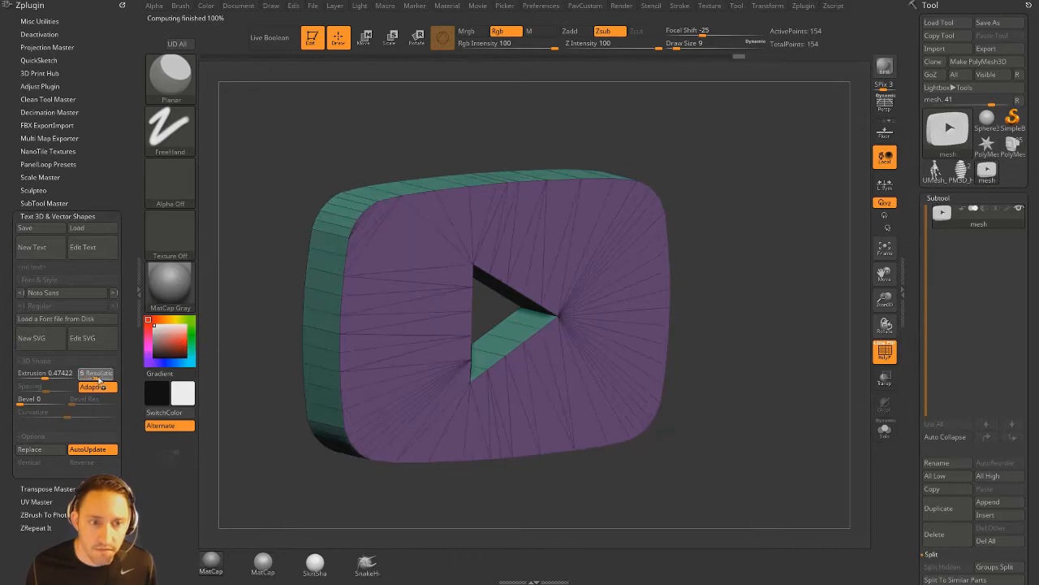
{"action": "left_click_drag", "start_coordinate": [22, 401], "coordinate": [88, 400]}
{"action": "left_click_drag", "start_coordinate": [721, 297], "coordinate": [766, 293]}
{"action": "left_click_drag", "start_coordinate": [28, 401], "coordinate": [41, 401]}
{"action": "left_click_drag", "start_coordinate": [783, 149], "coordinate": [786, 173], "text": "alt"}
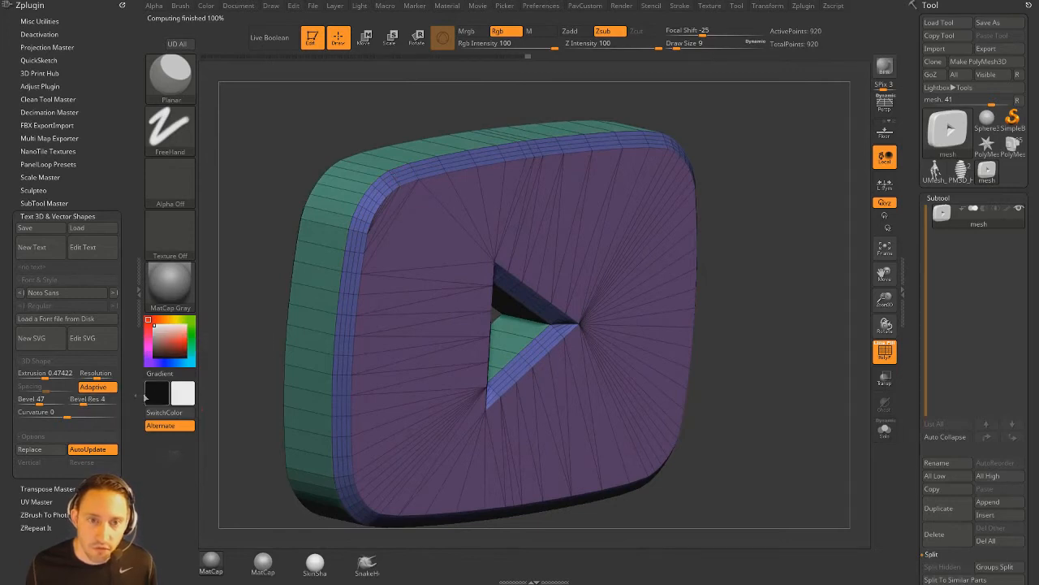
Try the bevel curvature at its maximum, and set it to its minimum of -1.
{"action": "left_click_drag", "start_coordinate": [73, 413], "coordinate": [120, 413]}
{"action": "left_click_drag", "start_coordinate": [737, 266], "coordinate": [682, 229]}
{"action": "left_click_drag", "start_coordinate": [59, 416], "coordinate": [14, 415]}
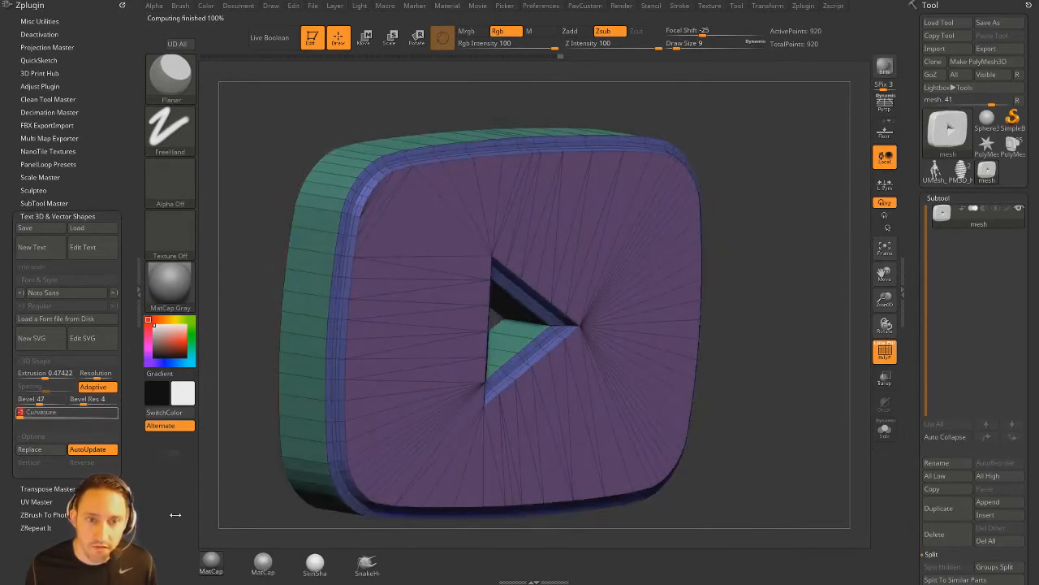
{"action": "mouse_move", "coordinate": [801, 292]}
{"action": "left_mouse_down"}
{"action": "mouse_move", "coordinate": [827, 290]}
{"action": "mouse_move", "coordinate": [800, 287]}
{"action": "left_mouse_up"}
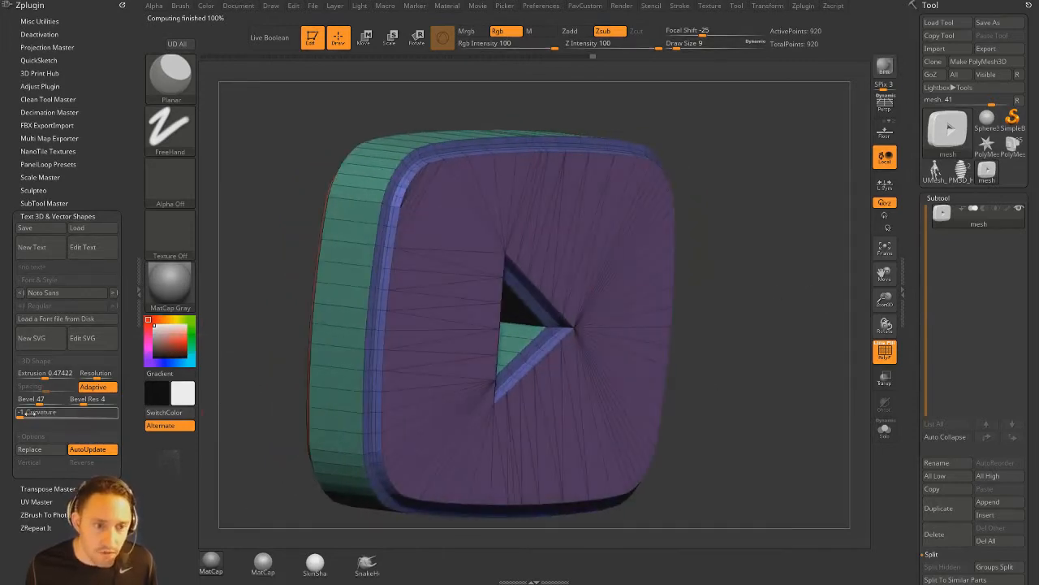
Set the logo's bevel to 58 with a bevel resolution of 1.
{"action": "left_click_drag", "start_coordinate": [41, 403], "coordinate": [14, 405]}
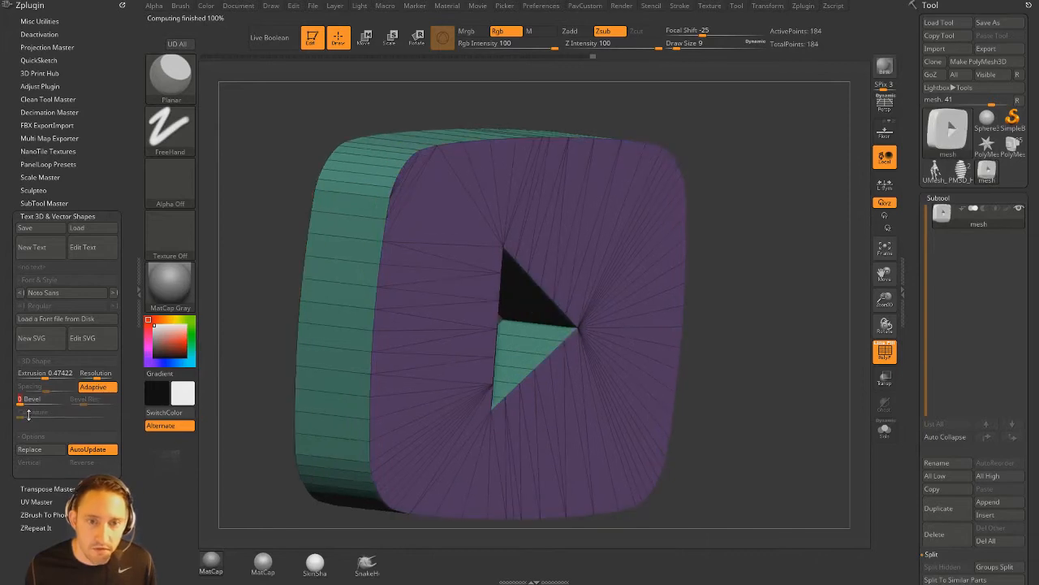
{"action": "left_click_drag", "start_coordinate": [44, 401], "coordinate": [72, 405]}
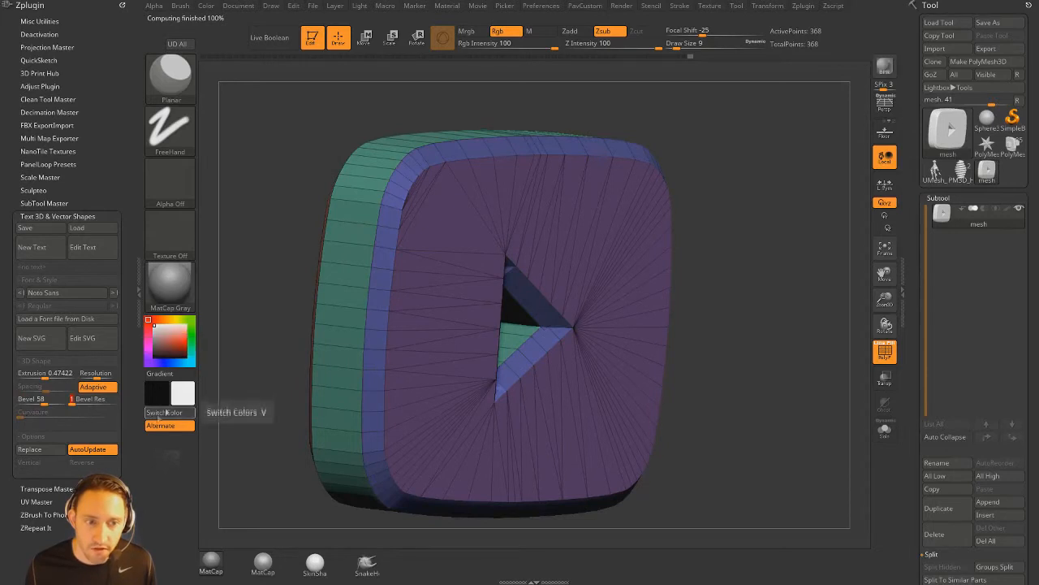
{"action": "left_click_drag", "start_coordinate": [760, 198], "coordinate": [781, 185]}
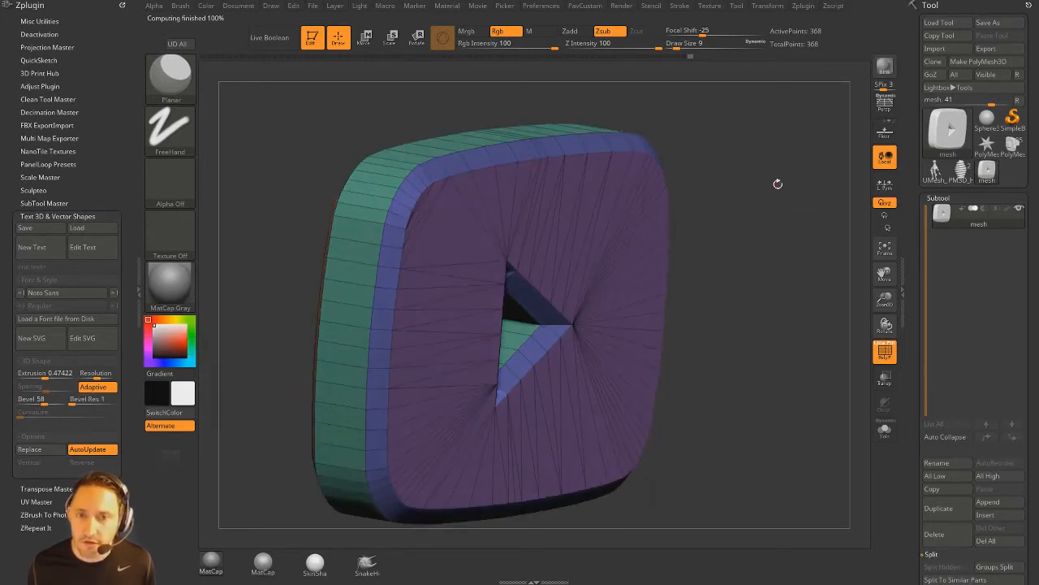
Select the ZModeler brush and set its edge action to Delete on edge loops.
{"action": "left_click_drag", "start_coordinate": [709, 198], "coordinate": [763, 213]}
{"action": "key", "text": "b"}
{"action": "key", "text": "z"}
{"action": "key", "text": "m"}
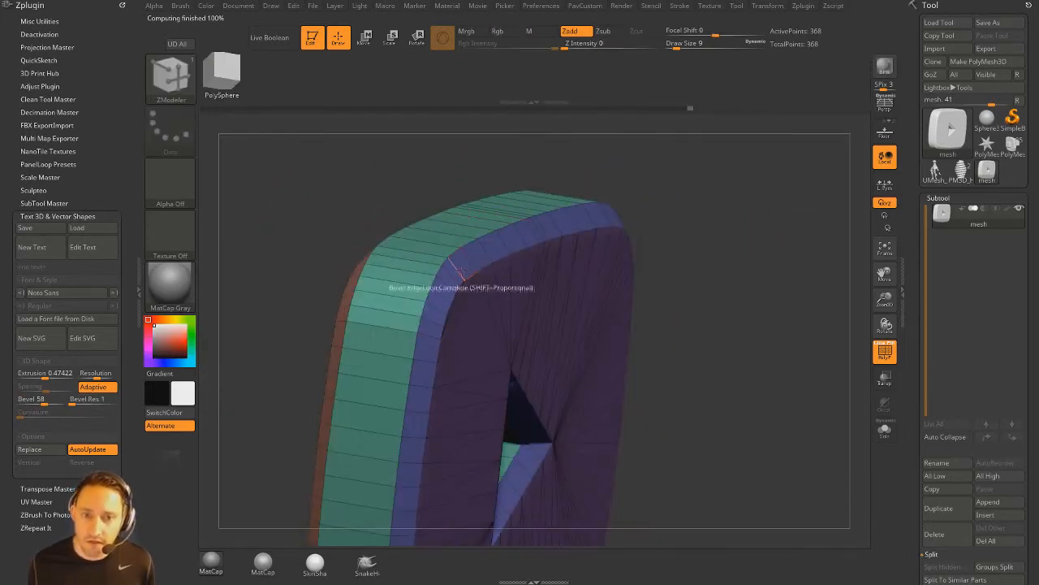
{"action": "key", "text": "space"}
{"action": "left_click", "coordinate": [450, 269]}
{"action": "left_click", "coordinate": [393, 392]}
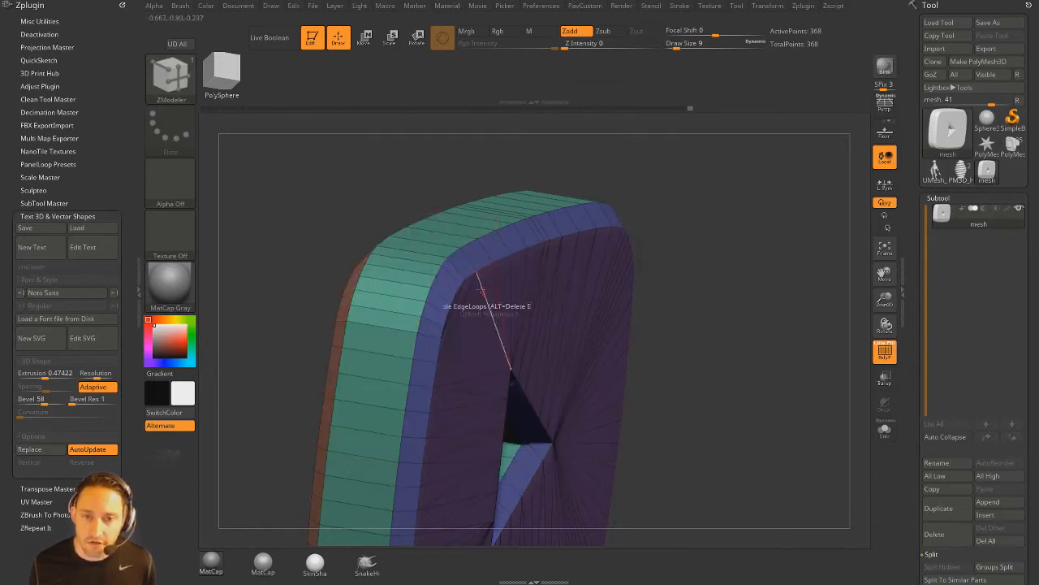
Insert multiple edge loops along the bevels around the logo's outer rim on its front and back.
{"action": "left_click_drag", "start_coordinate": [454, 269], "coordinate": [561, 274]}
{"action": "left_click_drag", "start_coordinate": [510, 298], "coordinate": [509, 288]}
{"action": "left_click_drag", "start_coordinate": [747, 296], "coordinate": [520, 209]}
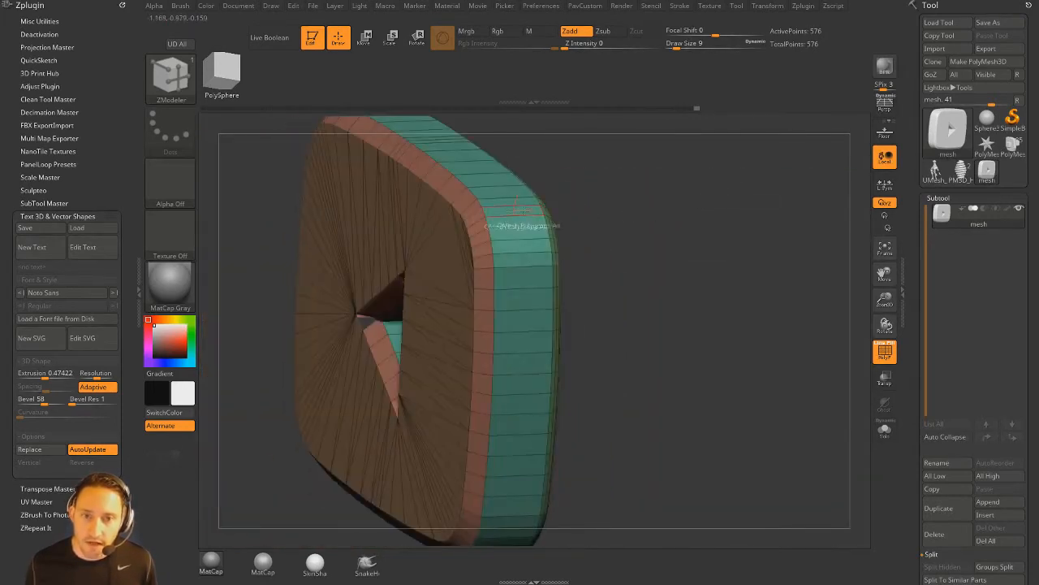
{"action": "left_click", "coordinate": [466, 207]}
{"action": "left_click_drag", "start_coordinate": [657, 221], "coordinate": [764, 188]}
Insert multiple edge loops along the bevels of the triangular play cutout on both sides of the logo.
{"action": "left_click_drag", "start_coordinate": [698, 158], "coordinate": [508, 119], "text": "alt"}
{"action": "left_click", "coordinate": [505, 311]}
{"action": "left_click_drag", "start_coordinate": [679, 269], "coordinate": [800, 253]}
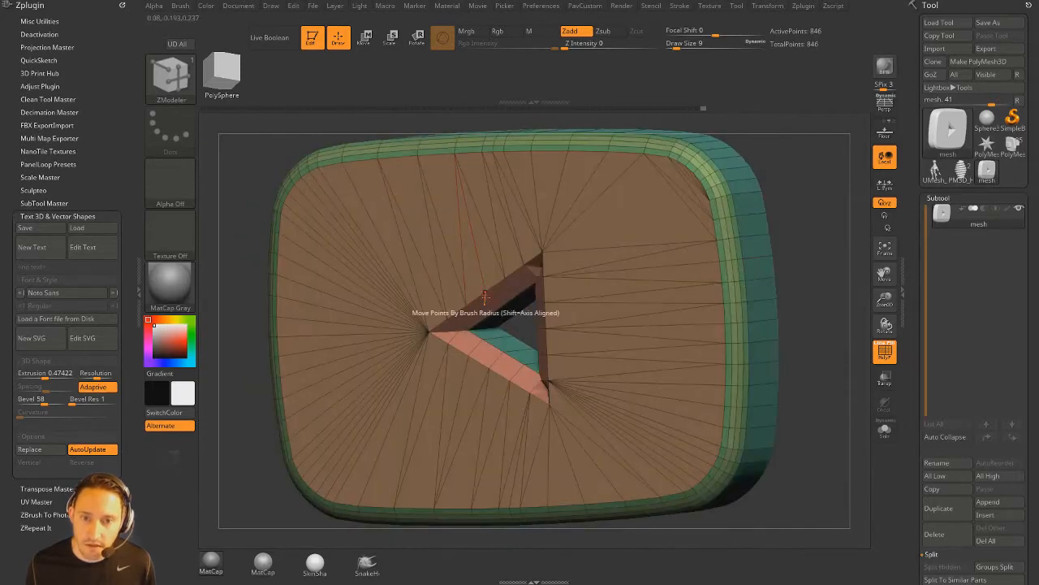
{"action": "left_click", "coordinate": [485, 297]}
{"action": "mouse_move", "coordinate": [789, 179]}
{"action": "left_mouse_down"}
{"action": "mouse_move", "coordinate": [800, 163]}
{"action": "mouse_move", "coordinate": [717, 181]}
{"action": "mouse_move", "coordinate": [791, 190]}
{"action": "left_mouse_up"}
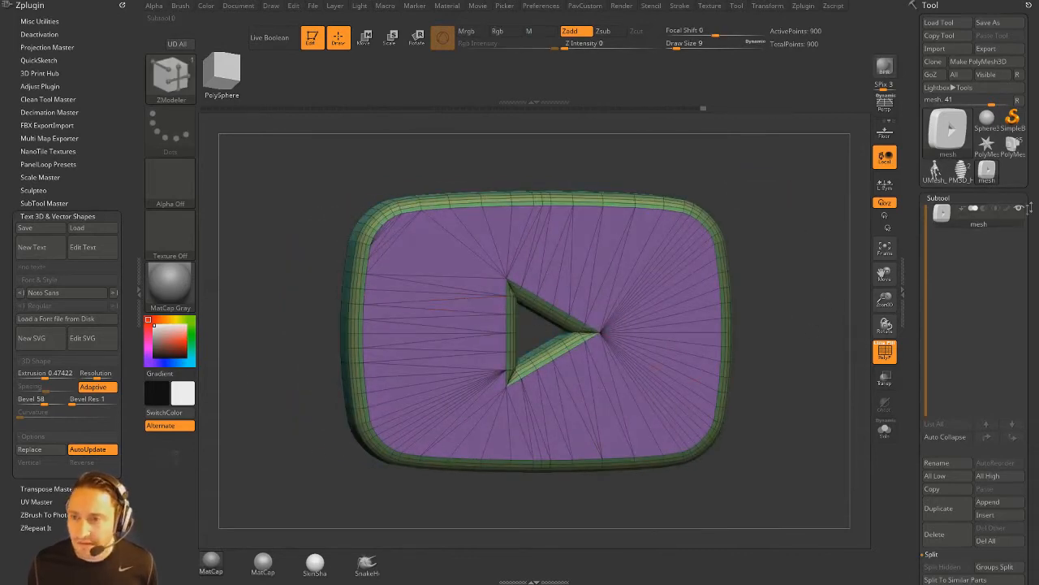
Create a new 3D text reading "MADE IN ZBRUSH".
{"action": "mouse_move", "coordinate": [982, 226]}
{"action": "mouse_move", "coordinate": [990, 159]}
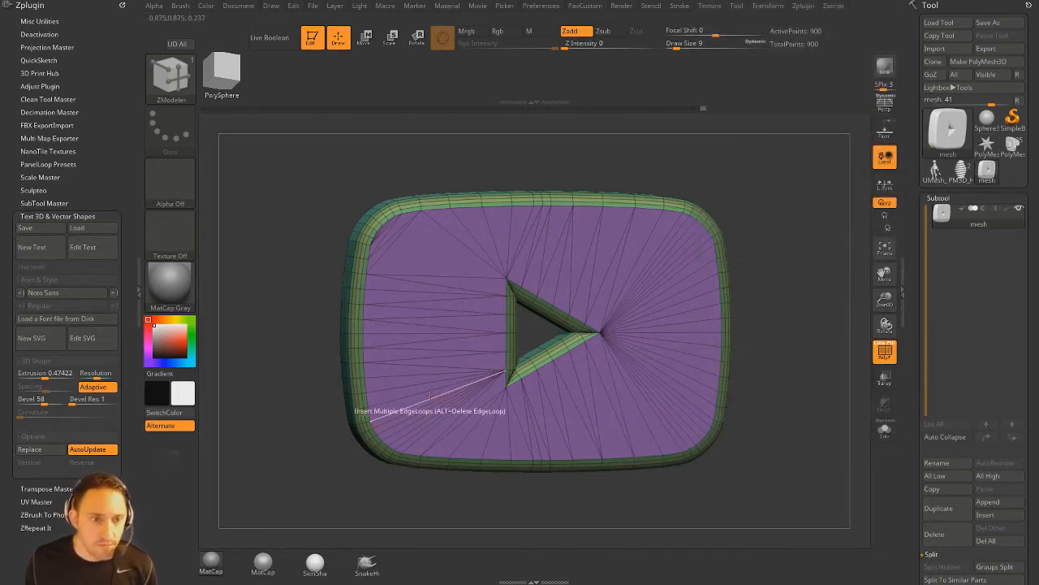
{"action": "left_click", "coordinate": [51, 254]}
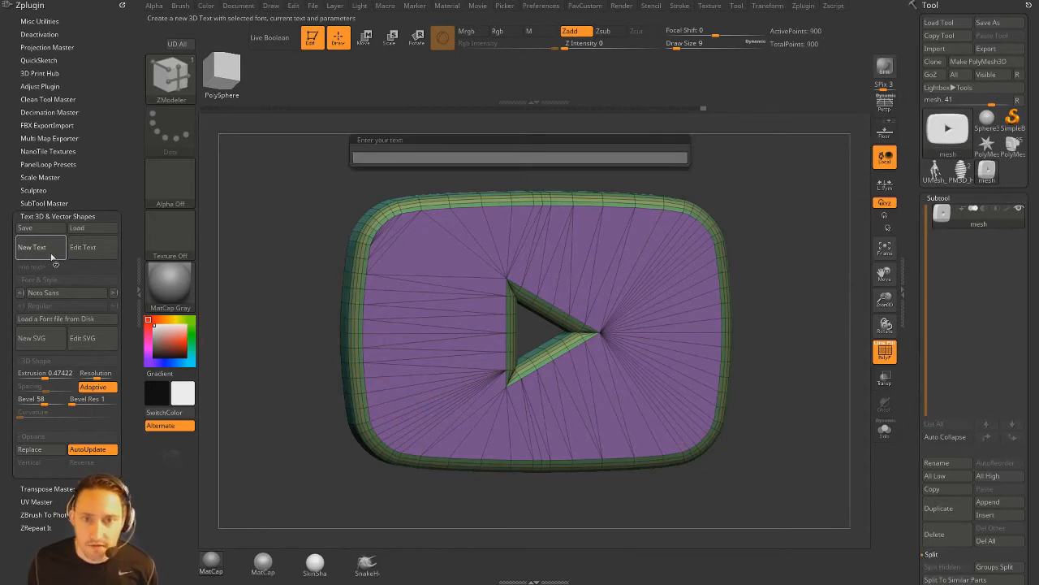
{"action": "type", "text": "M"}
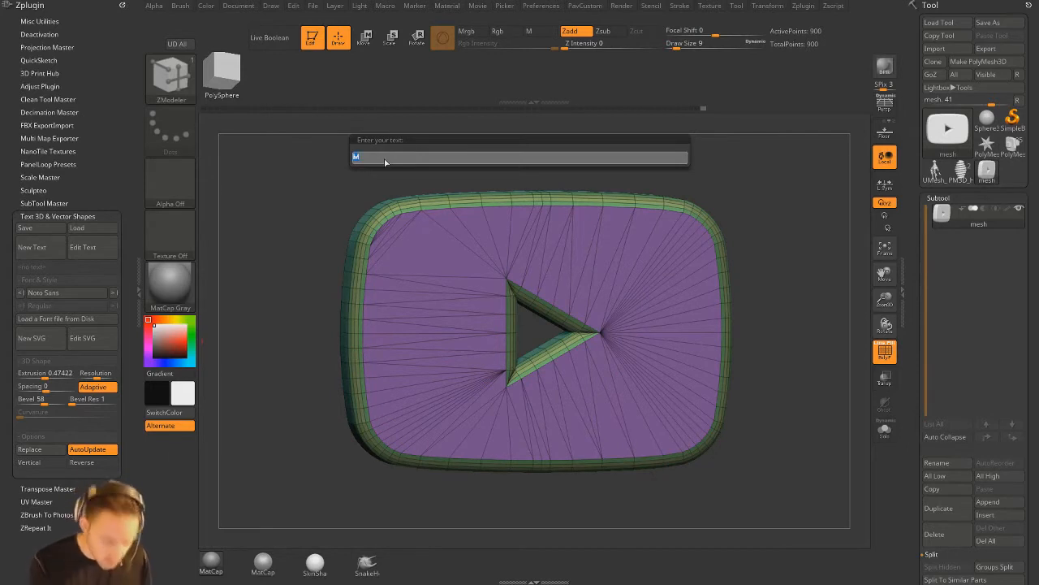
{"action": "type", "text": "ADE IN"}
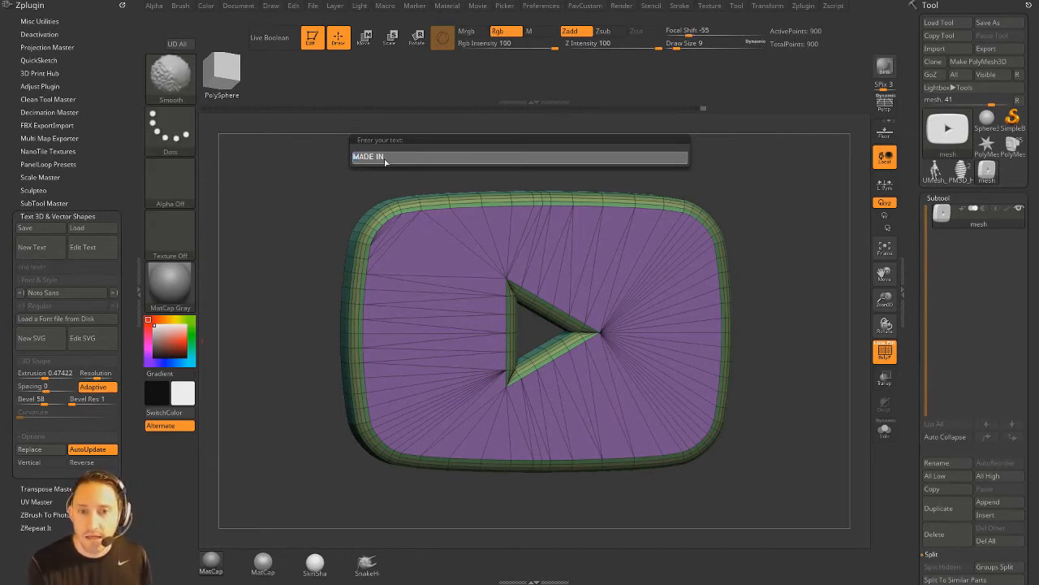
{"action": "key", "text": "shift"}
{"action": "type", "text": "N ZBRUSH"}
{"action": "key", "text": "Return"}
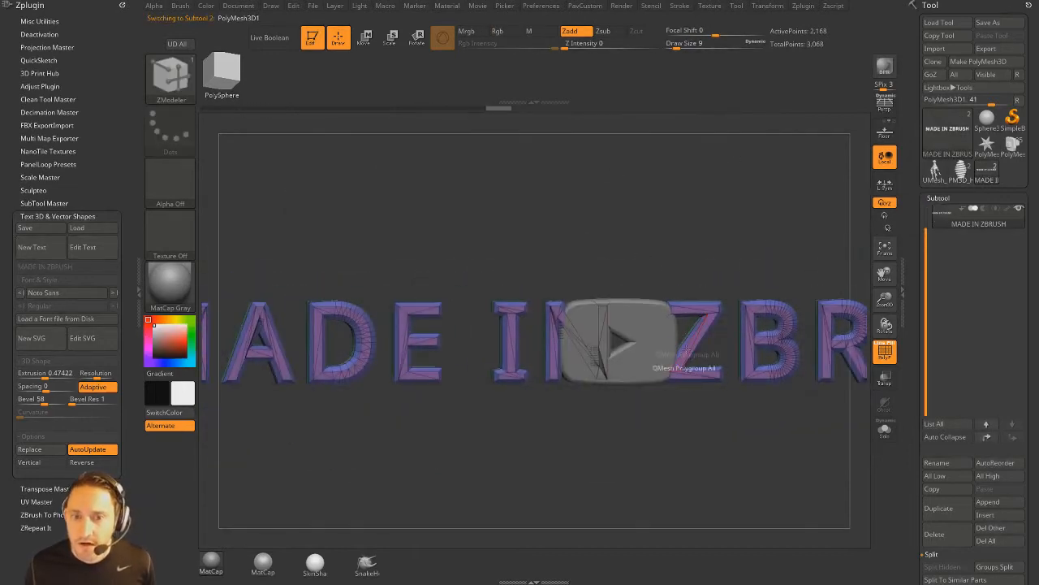
Delete the logo mesh subtool, keeping only the MADE IN ZBRUSH text.
{"action": "left_click_drag", "start_coordinate": [924, 236], "coordinate": [928, 211]}
{"action": "left_click", "coordinate": [984, 223]}
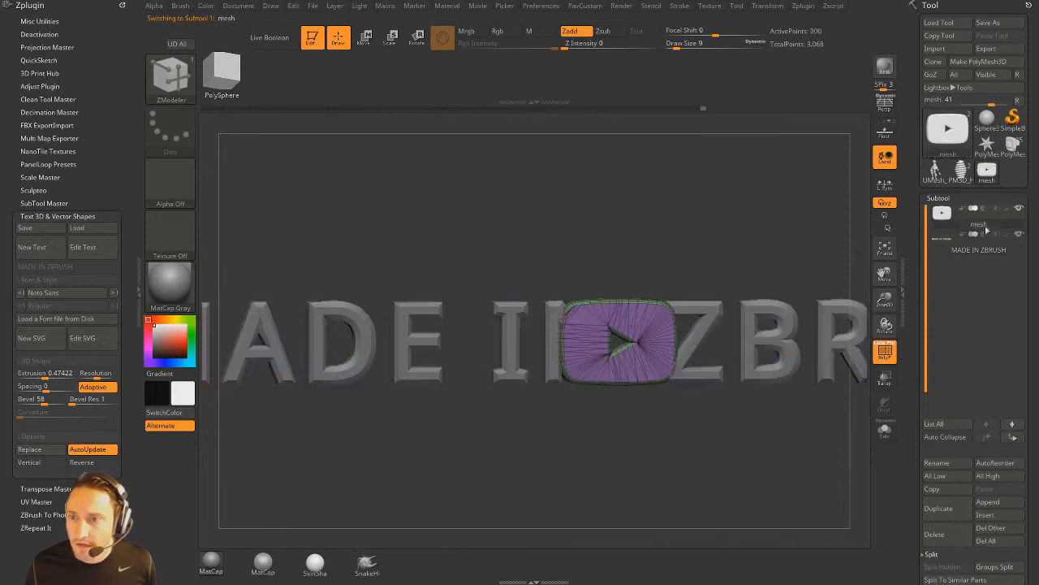
{"action": "left_click", "coordinate": [952, 537]}
{"action": "left_click_drag", "start_coordinate": [510, 208], "coordinate": [634, 223]}
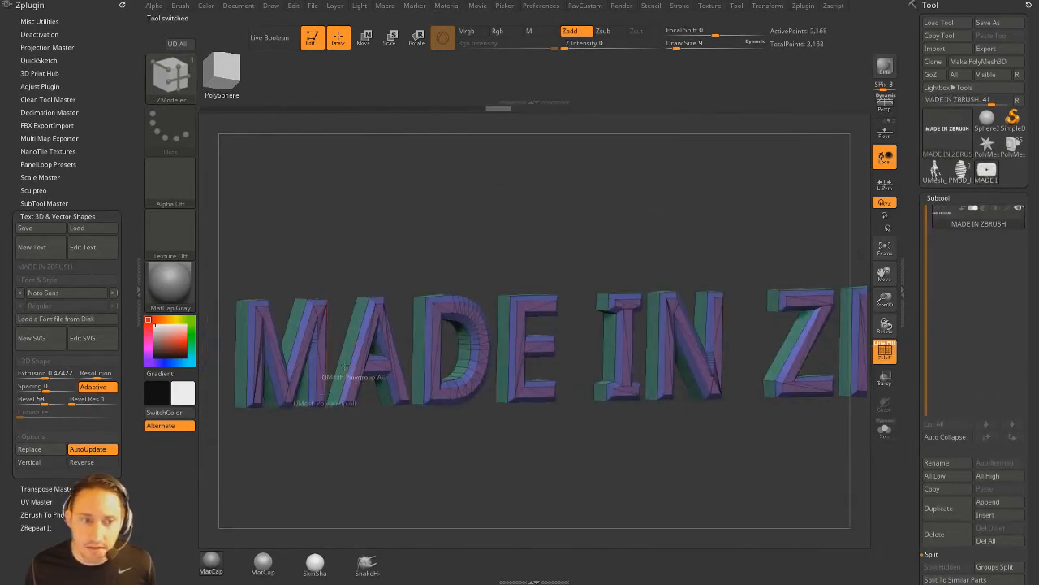
Set the text's bevel to 13 with a bevel resolution of 3 and a curvature of 0.3136.
{"action": "left_click_drag", "start_coordinate": [47, 398], "coordinate": [32, 399]}
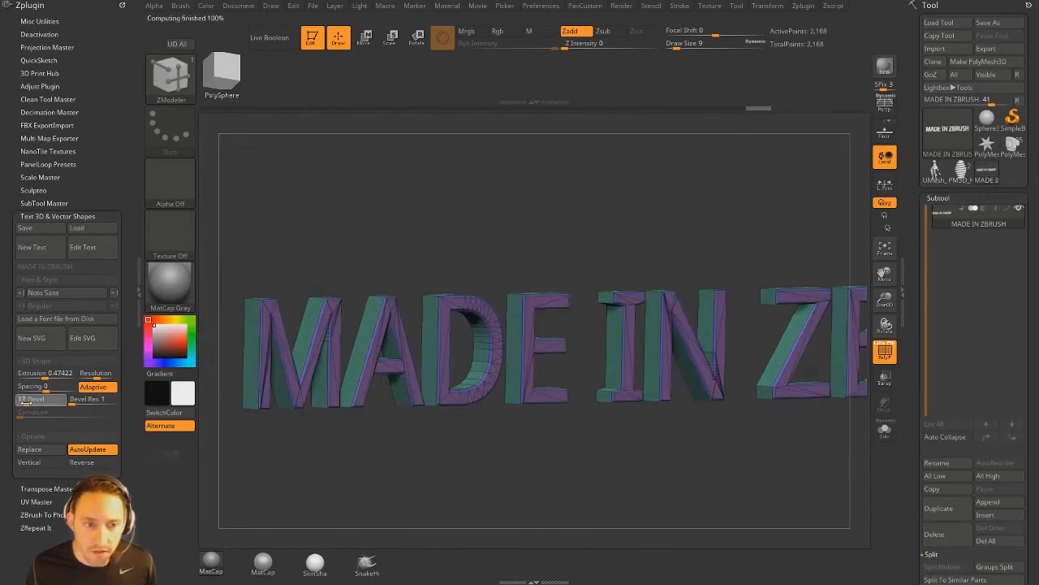
{"action": "left_click_drag", "start_coordinate": [412, 222], "coordinate": [309, 330]}
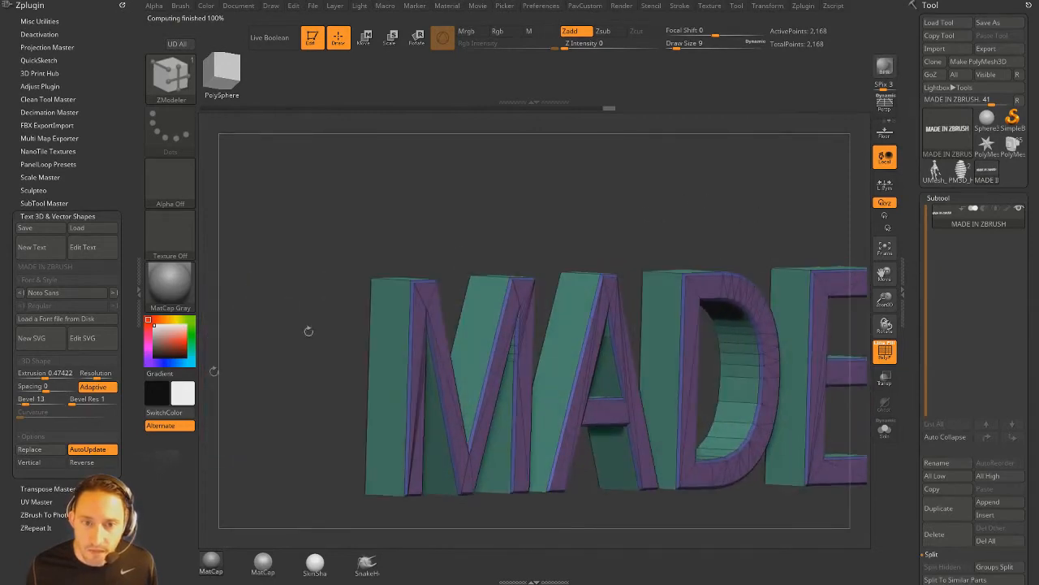
{"action": "left_click", "coordinate": [82, 399]}
{"action": "left_click_drag", "start_coordinate": [634, 180], "coordinate": [648, 270], "text": "alt"}
{"action": "left_click_drag", "start_coordinate": [23, 412], "coordinate": [121, 413]}
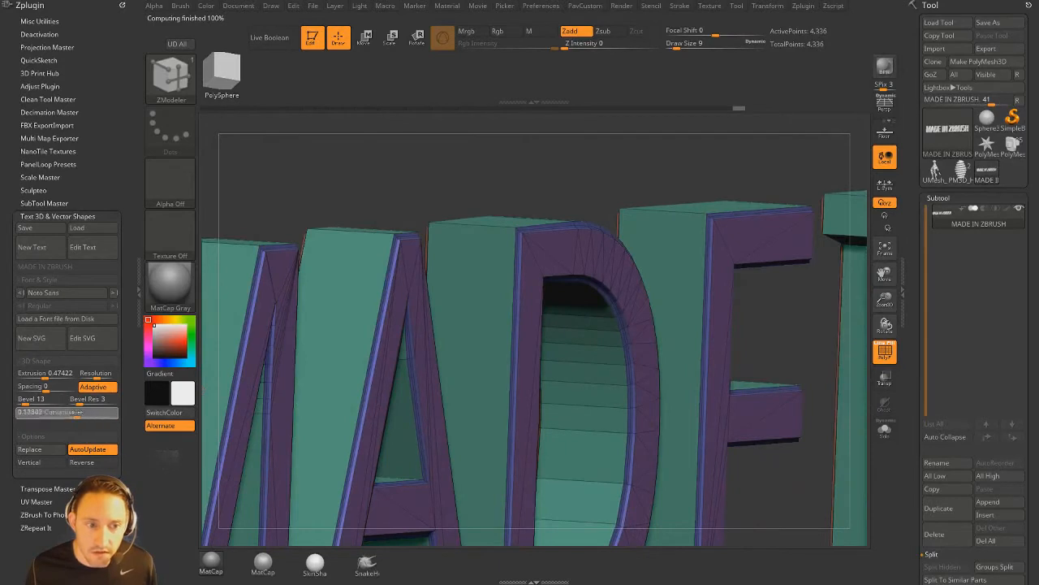
{"action": "left_click_drag", "start_coordinate": [448, 166], "coordinate": [864, 340]}
{"action": "left_click", "coordinate": [888, 360]}
{"action": "left_click_drag", "start_coordinate": [739, 248], "coordinate": [610, 204], "text": "alt"}
{"action": "key", "text": "shift+f"}
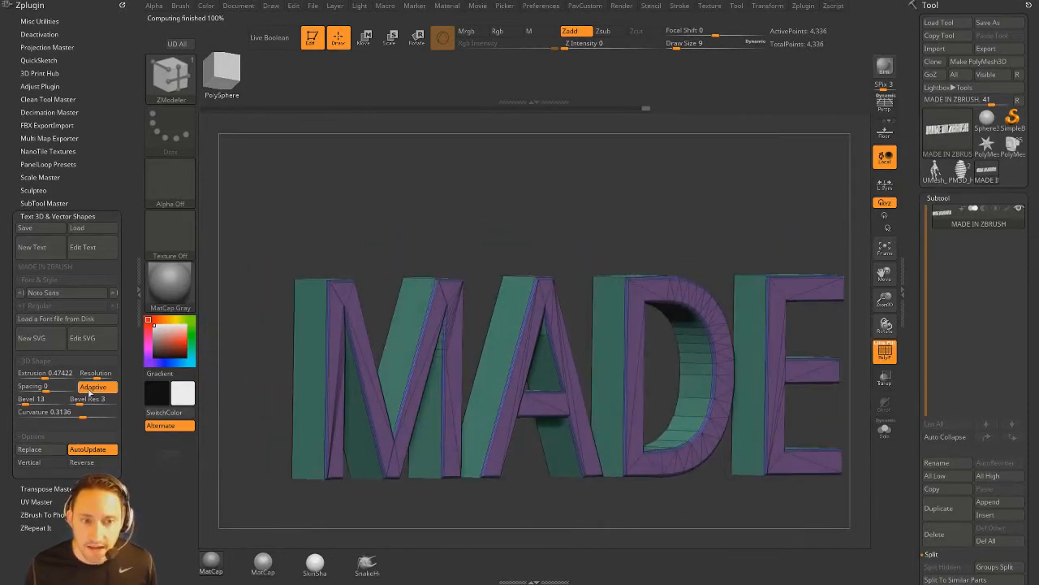
Compare the text mesh with adaptive resolution off and on, and leave adaptive off.
{"action": "left_click", "coordinate": [91, 387]}
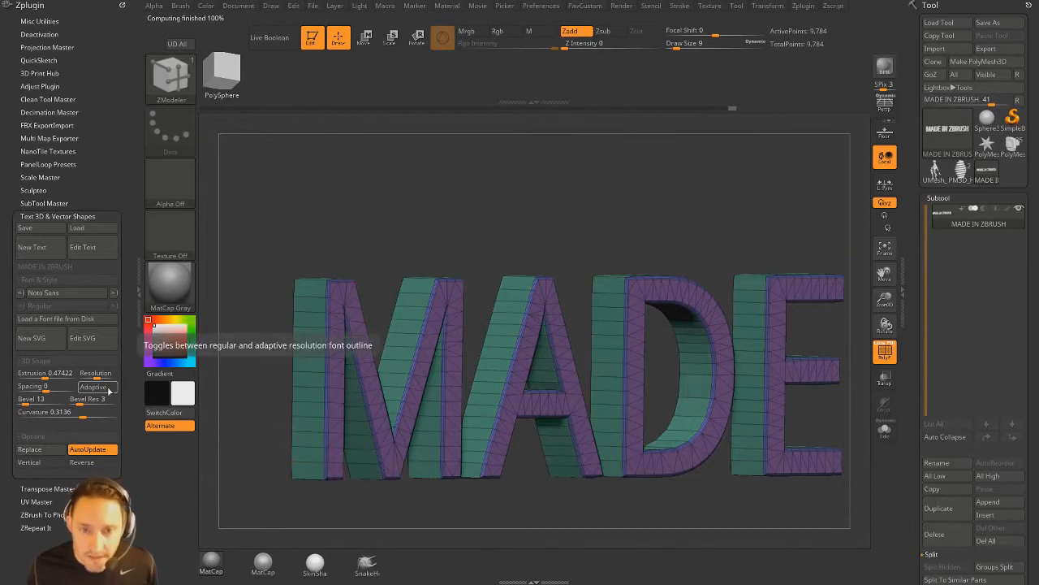
{"action": "left_click", "coordinate": [108, 388]}
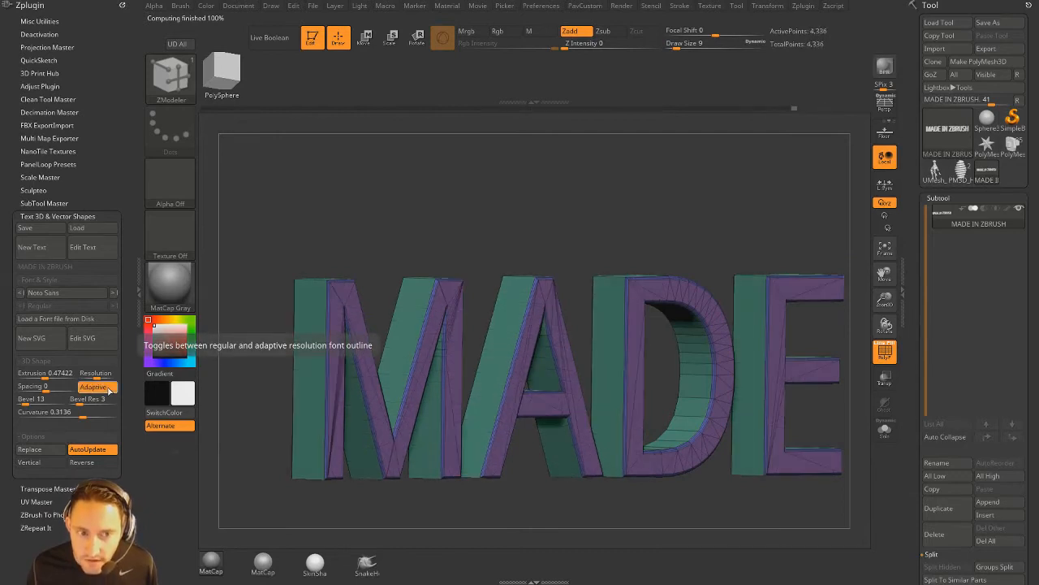
{"action": "left_click", "coordinate": [108, 388]}
Examine the polygon distribution across the letters of the text from several angles.
{"action": "left_click_drag", "start_coordinate": [549, 207], "coordinate": [395, 227]}
{"action": "left_click_drag", "start_coordinate": [557, 233], "coordinate": [583, 239]}
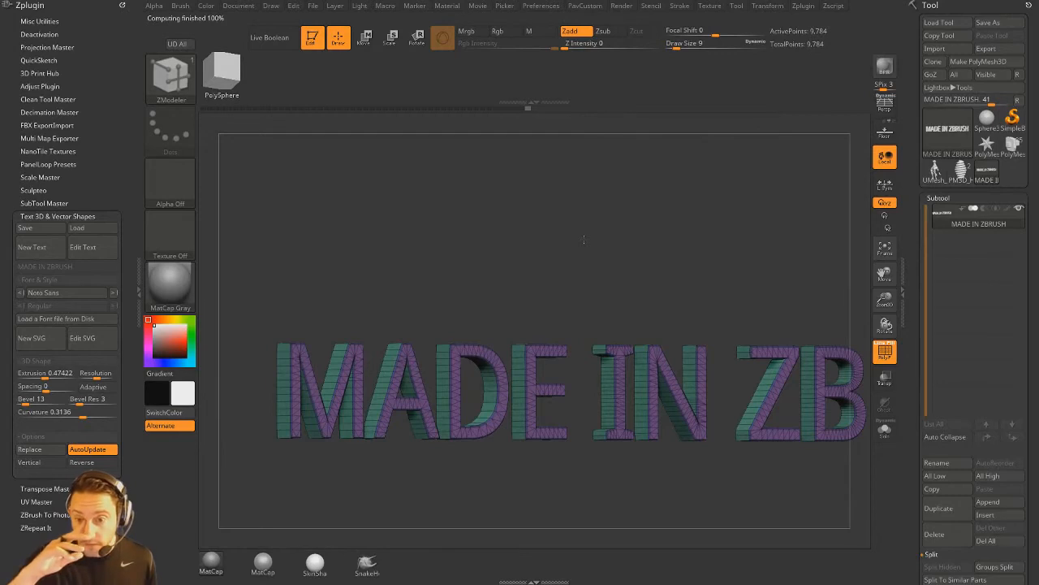
{"action": "left_click_drag", "start_coordinate": [485, 173], "coordinate": [532, 219]}
{"action": "left_click_drag", "start_coordinate": [569, 214], "coordinate": [731, 184], "text": "alt"}
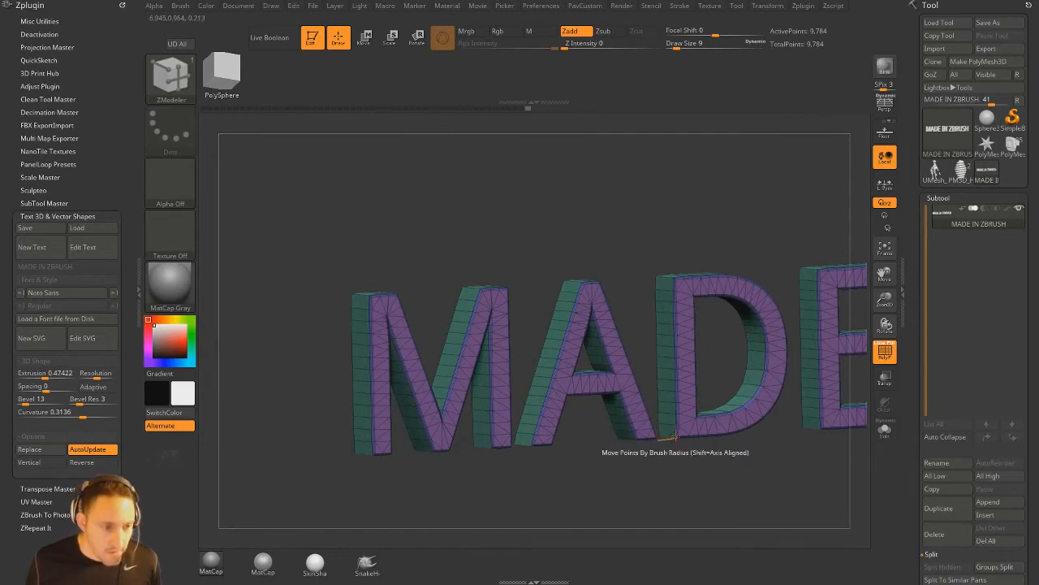
{"action": "left_click_drag", "start_coordinate": [605, 230], "coordinate": [631, 236], "text": "alt"}
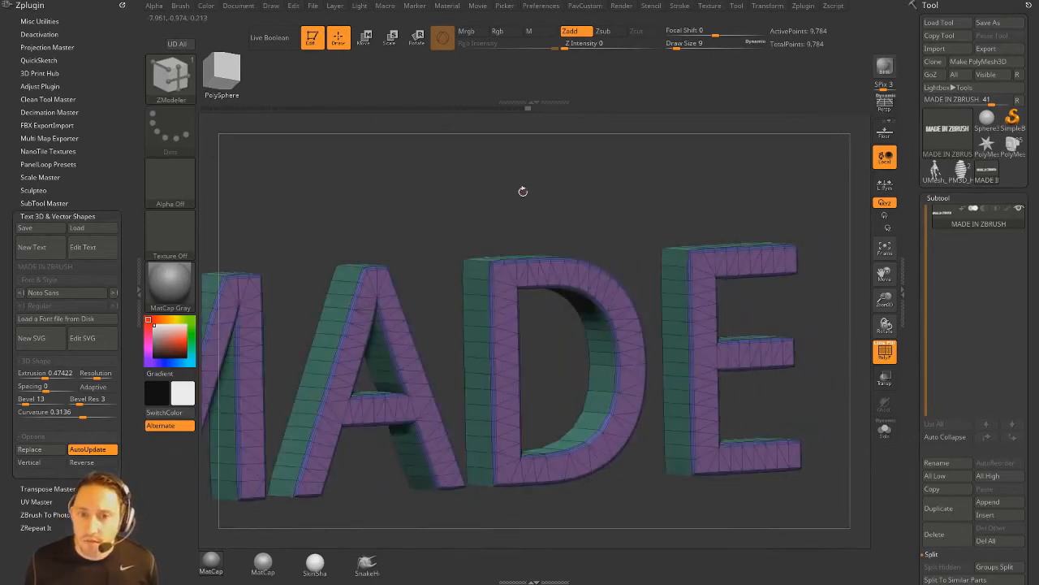
{"action": "left_click_drag", "start_coordinate": [523, 192], "coordinate": [488, 189], "text": "shift"}
{"action": "left_click_drag", "start_coordinate": [607, 156], "coordinate": [212, 250], "text": "alt"}
{"action": "left_click_drag", "start_coordinate": [490, 212], "coordinate": [370, 297], "text": "alt"}
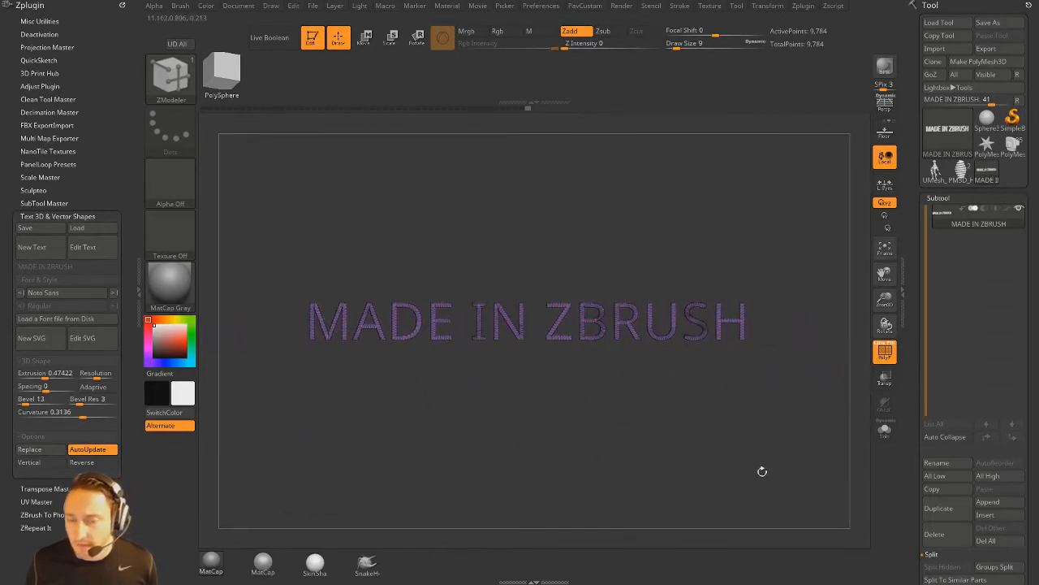
Try masking off MADE IN and transforming the word ZBRUSH with the gizmo, and undo the changes.
{"action": "left_click_drag", "start_coordinate": [651, 466], "coordinate": [695, 484]}
{"action": "mouse_move", "coordinate": [504, 299]}
{"action": "left_mouse_down", "text": "ctrl"}
{"action": "mouse_move", "coordinate": [575, 404]}
{"action": "mouse_move", "coordinate": [765, 437]}
{"action": "mouse_move", "coordinate": [747, 267]}
{"action": "mouse_move", "coordinate": [769, 382]}
{"action": "mouse_move", "coordinate": [763, 436]}
{"action": "left_mouse_up", "text": "ctrl"}
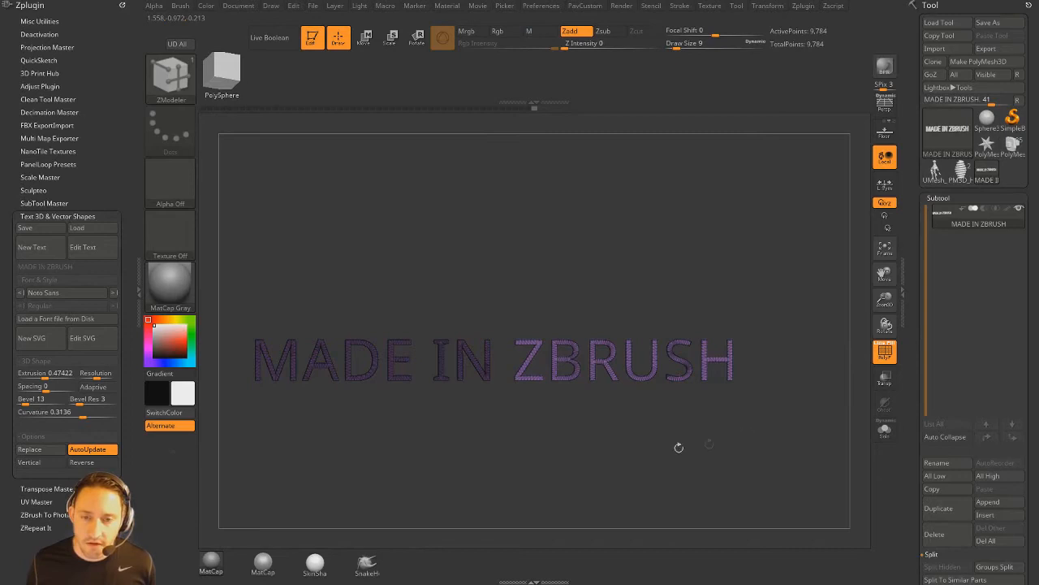
{"action": "key", "text": "w"}
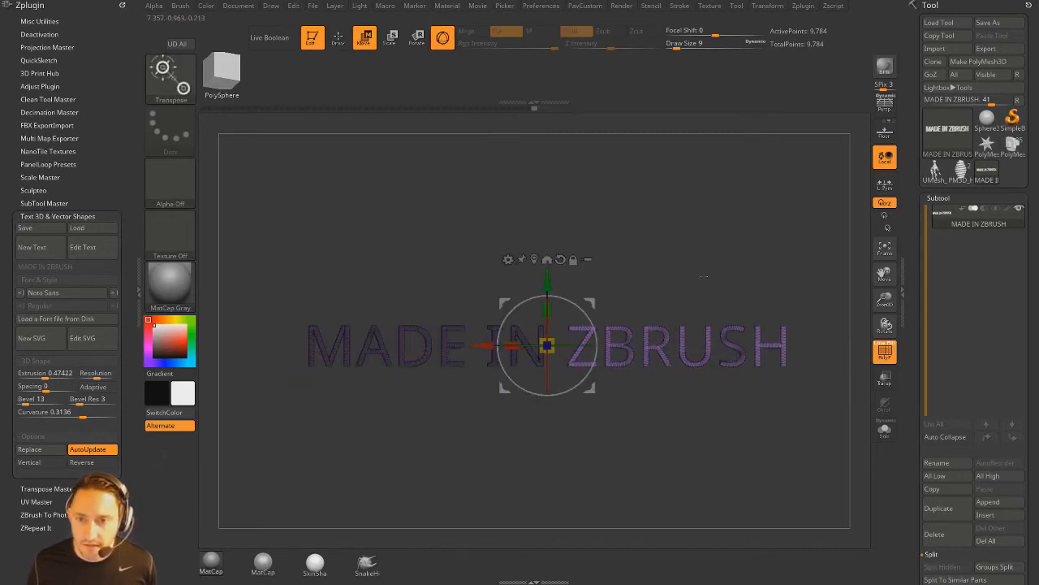
{"action": "mouse_move", "coordinate": [586, 302]}
{"action": "left_mouse_down"}
{"action": "mouse_move", "coordinate": [300, 362]}
{"action": "mouse_move", "coordinate": [333, 351]}
{"action": "left_mouse_up"}
{"action": "key", "text": "ctrl+z"}
{"action": "key", "text": "ctrl+z"}
{"action": "key", "text": "ctrl+z"}
{"action": "key", "text": "q"}
{"action": "mouse_move", "coordinate": [570, 192]}
{"action": "left_mouse_down", "text": "alt"}
{"action": "mouse_move", "coordinate": [624, 234]}
{"action": "mouse_move", "coordinate": [675, 233]}
{"action": "mouse_move", "coordinate": [264, 231]}
{"action": "left_mouse_up", "text": "alt"}
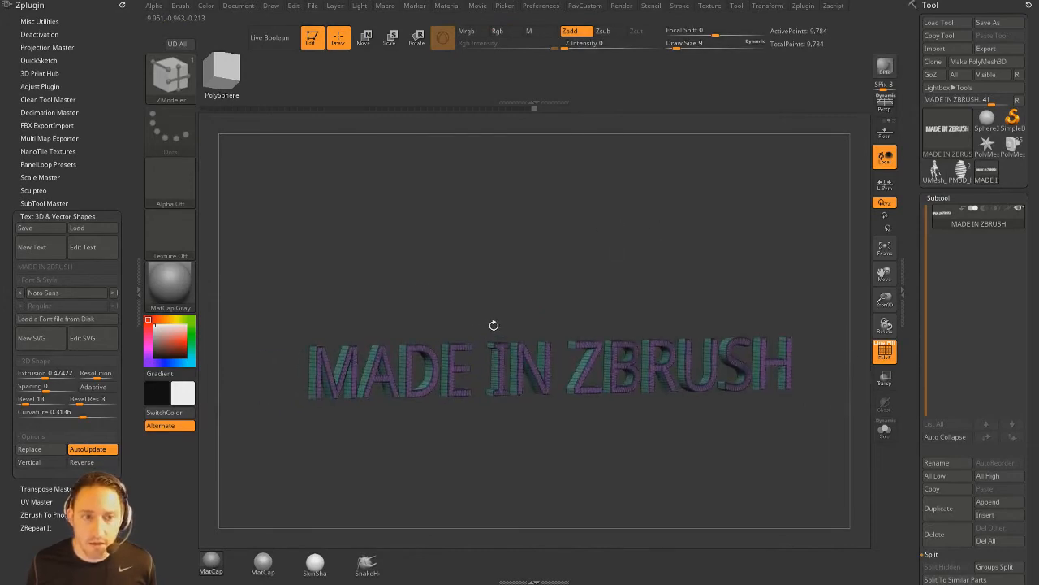
Change the 3D text to "MADE IN ZBRUSH EVERYBODY!!!".
{"action": "left_click", "coordinate": [101, 251]}
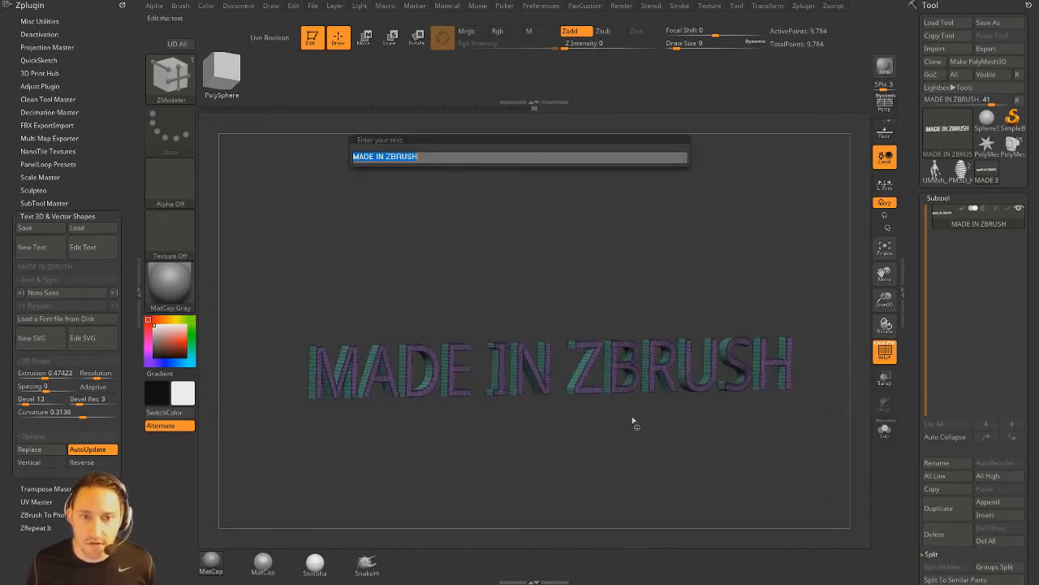
{"action": "left_click", "coordinate": [434, 161]}
{"action": "type", "text": "EVERYBODY!!!"}
{"action": "key", "text": "Return"}
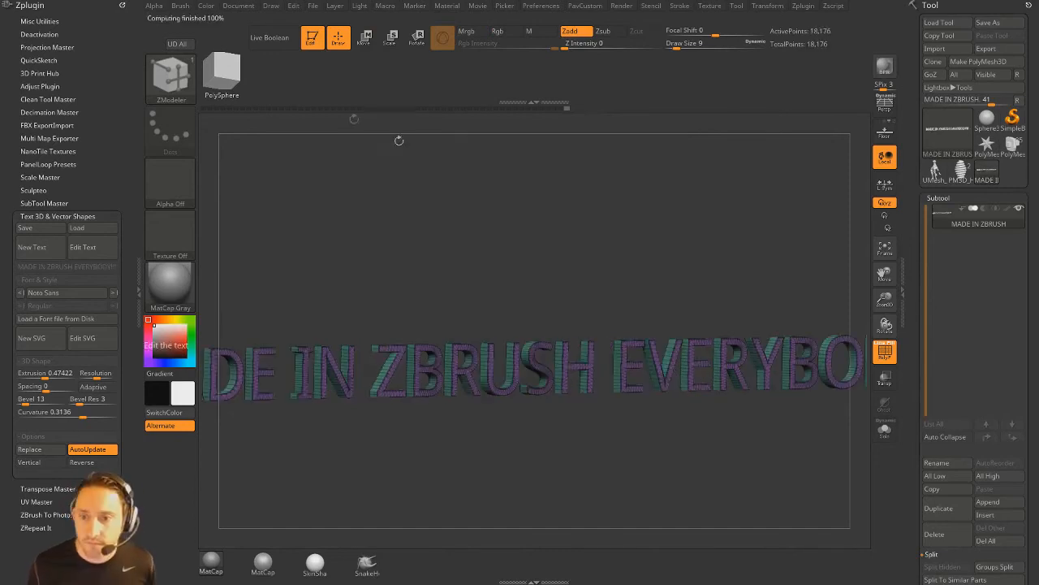
{"action": "left_click_drag", "start_coordinate": [457, 223], "coordinate": [207, 260], "text": "alt"}
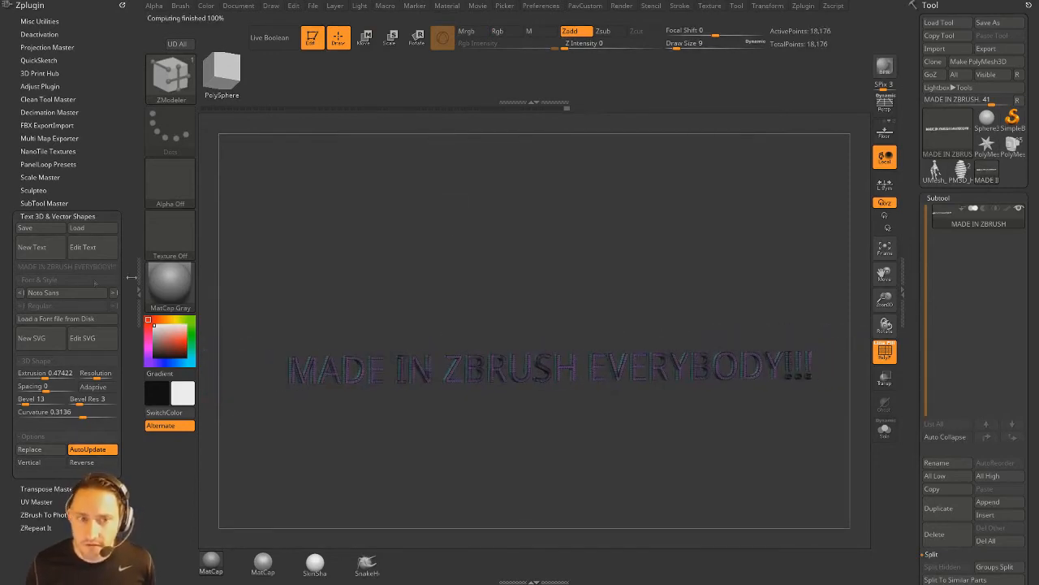
Edit the 3D text to read "MADE IN ZBRUSH" again.
{"action": "left_click", "coordinate": [89, 247]}
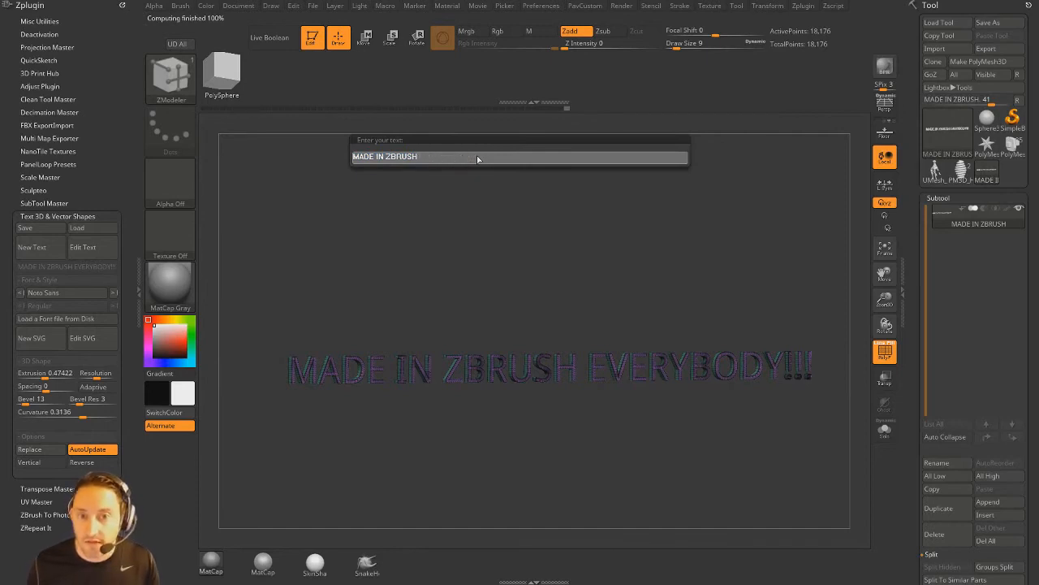
{"action": "type", "text": "H"}
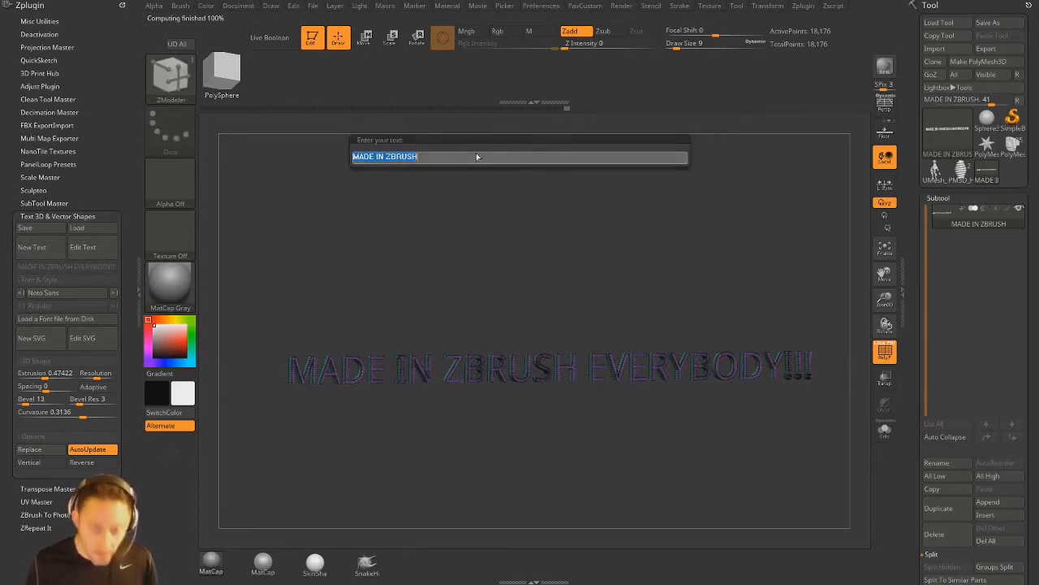
{"action": "key", "text": "Return"}
{"action": "left_click_drag", "start_coordinate": [552, 232], "coordinate": [614, 252], "text": "alt"}
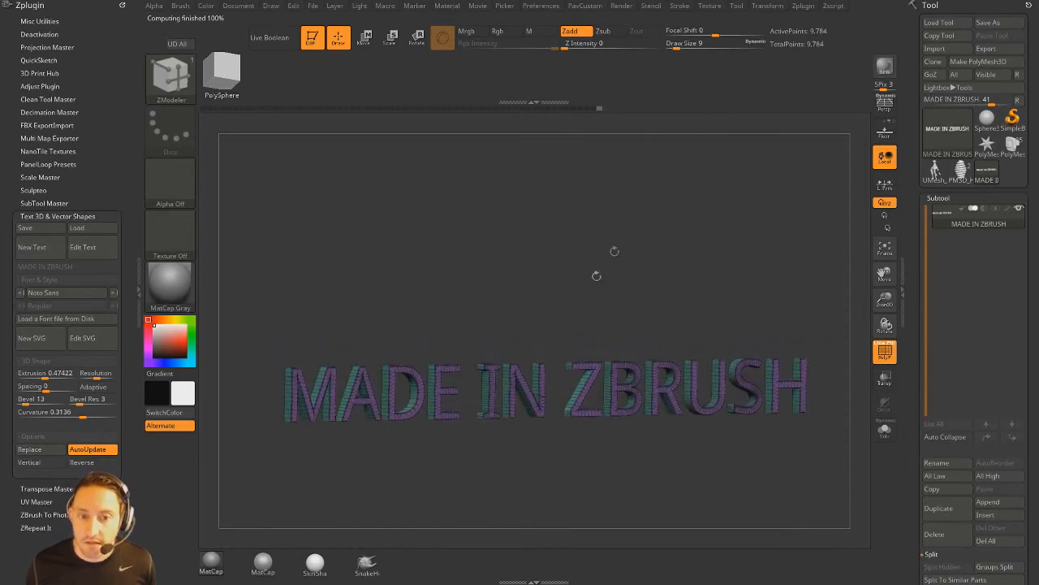
Browse the available fonts for the text and keep Noto Sans.
{"action": "left_click", "coordinate": [69, 294]}
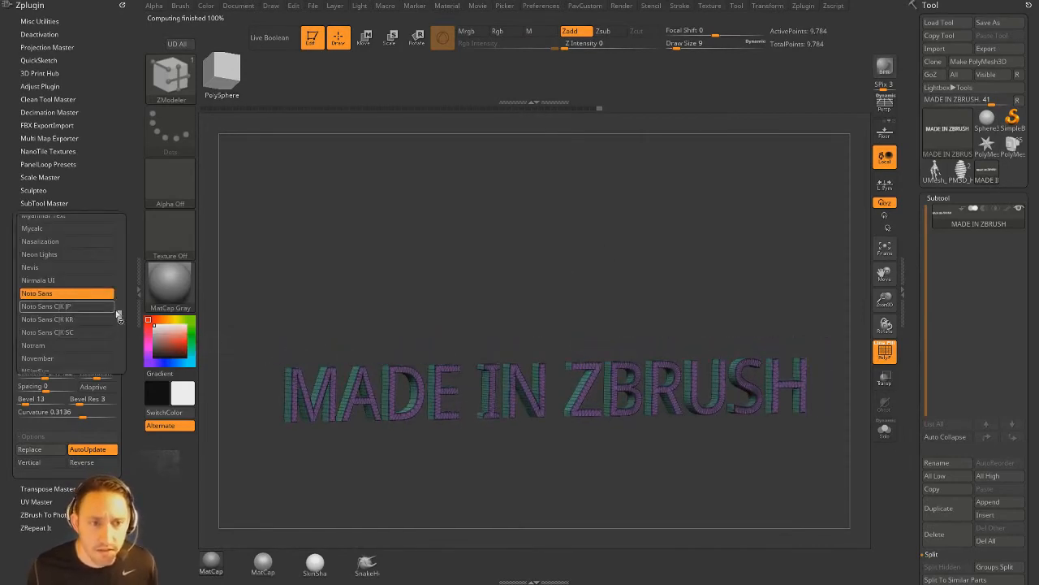
{"action": "left_click", "coordinate": [65, 293]}
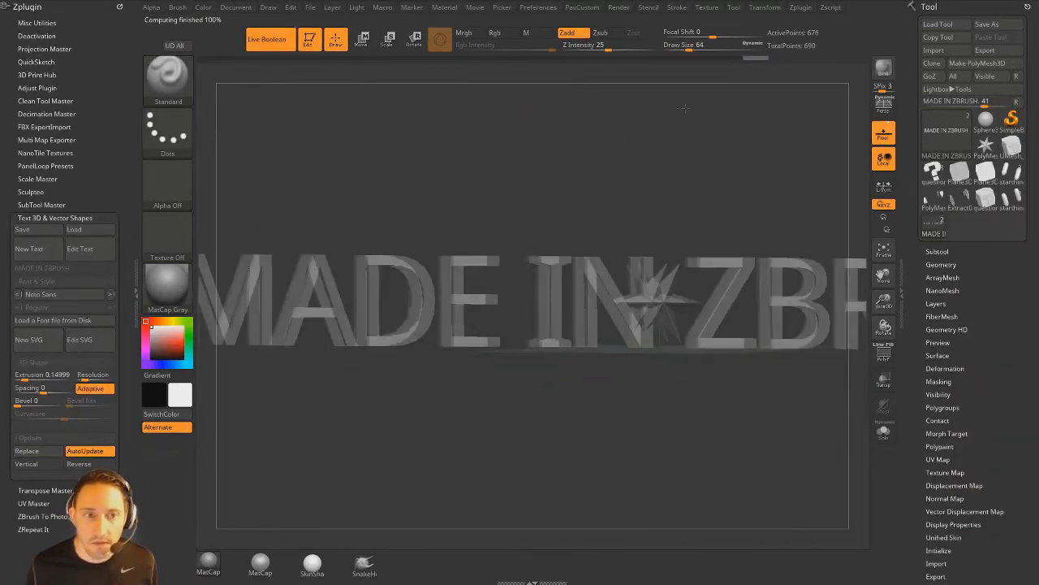
Delete the star-shaped PolyMesh3D_1 subtool, leaving only the MADE IN ZBRUSH text.
{"action": "left_click_drag", "start_coordinate": [476, 233], "coordinate": [668, 171]}
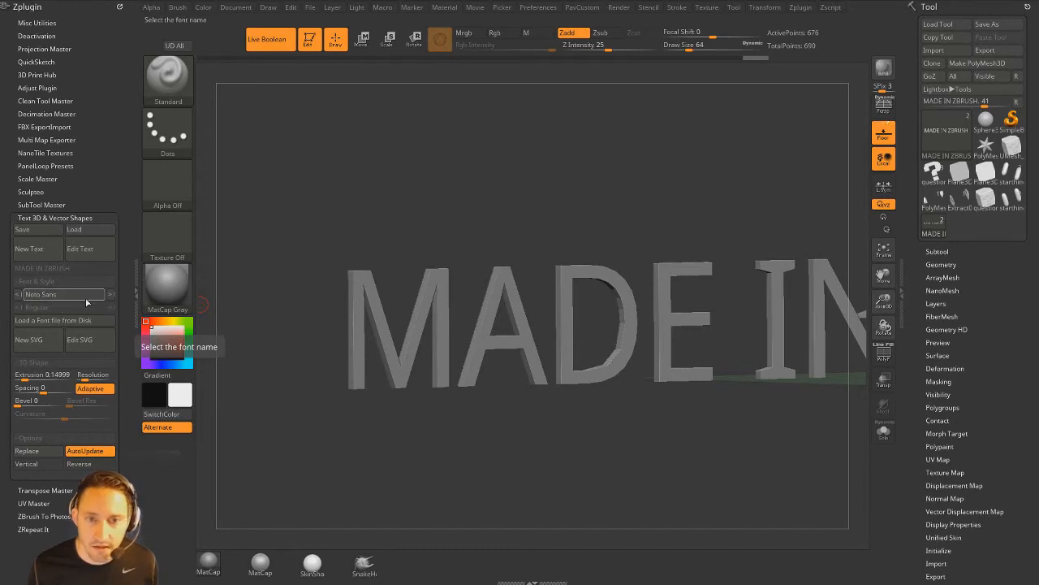
{"action": "left_click_drag", "start_coordinate": [429, 241], "coordinate": [394, 325], "text": "alt"}
{"action": "left_click", "coordinate": [938, 251]}
{"action": "left_click", "coordinate": [975, 272]}
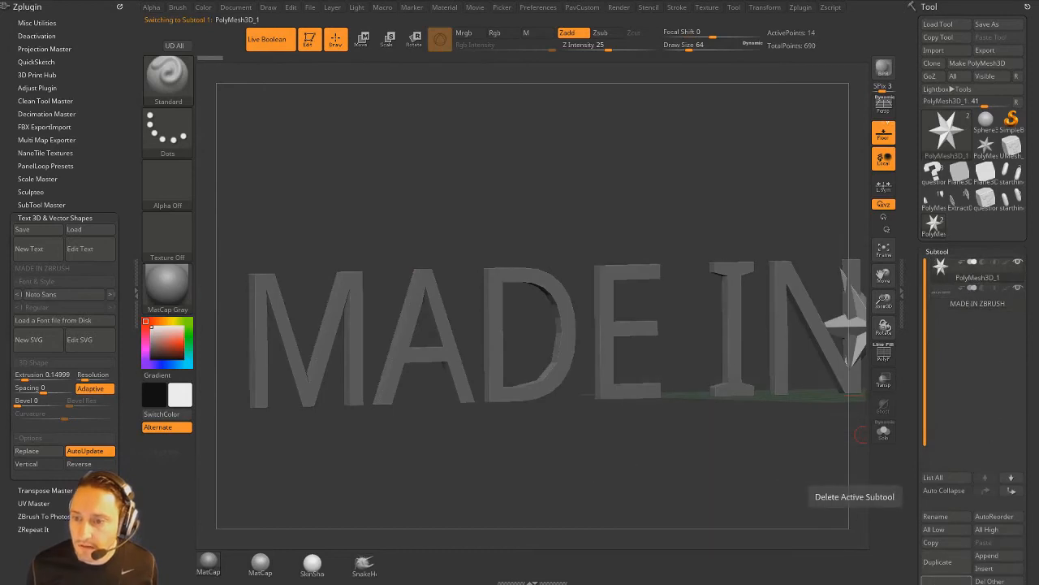
{"action": "left_click", "coordinate": [946, 579]}
{"action": "left_click", "coordinate": [847, 573]}
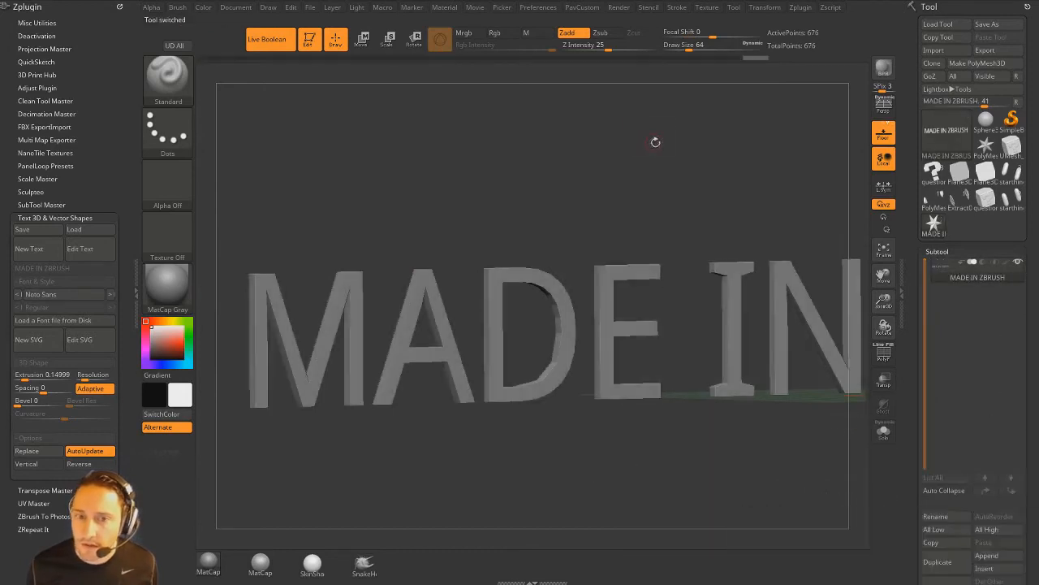
{"action": "left_click_drag", "start_coordinate": [496, 130], "coordinate": [478, 163]}
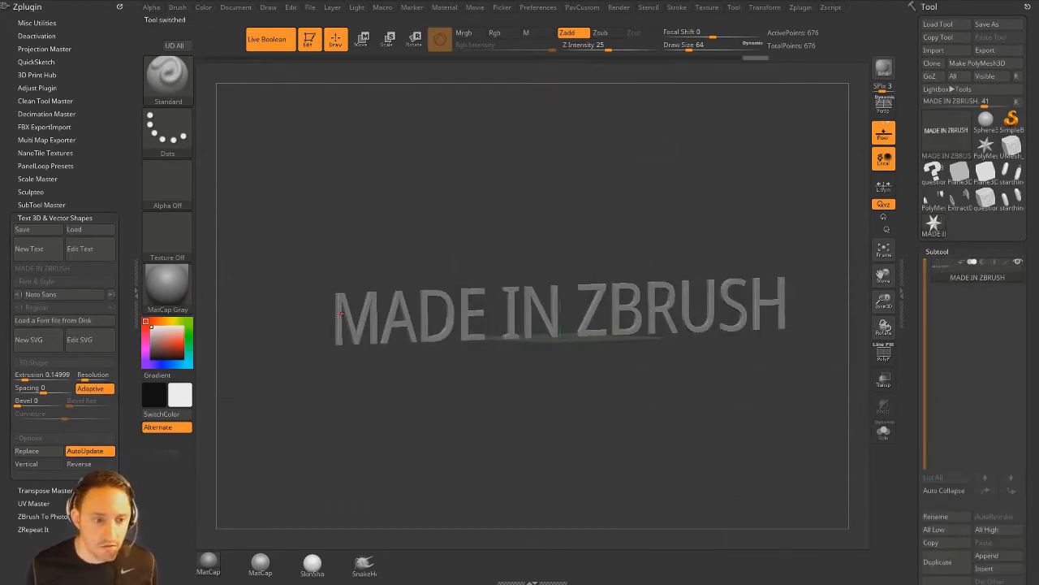
Try the Vertical and Reverse options on the MADE IN ZBRUSH text, and switch both off again.
{"action": "left_click", "coordinate": [41, 464]}
{"action": "left_click", "coordinate": [110, 464]}
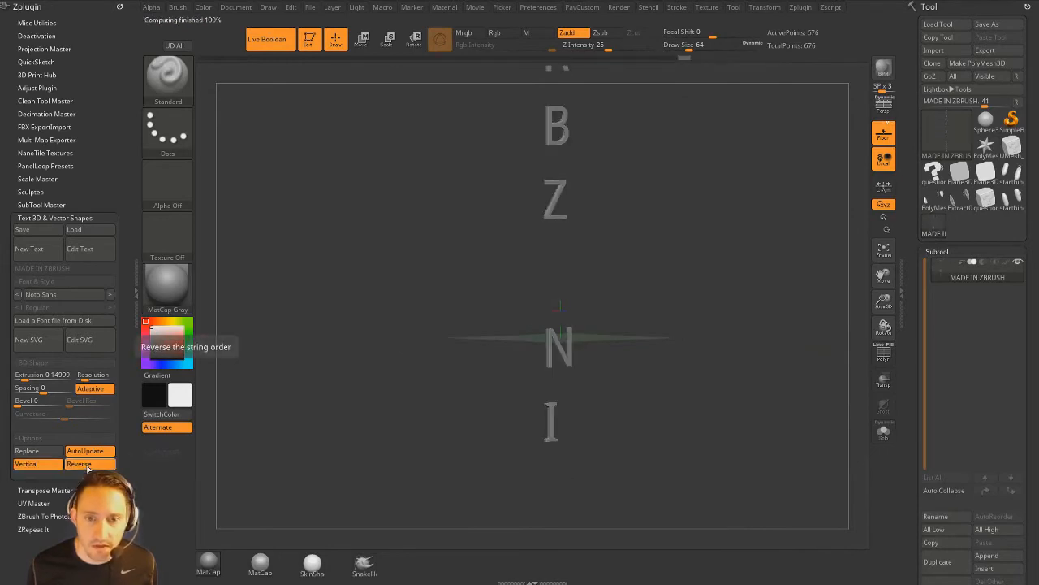
{"action": "left_click", "coordinate": [109, 464]}
{"action": "left_click", "coordinate": [51, 464]}
Show the text's wireframe and set its Extrusion to 0.32989 and Bevel to 21.
{"action": "left_click_drag", "start_coordinate": [532, 203], "coordinate": [613, 214], "text": "alt"}
{"action": "left_click", "coordinate": [884, 353]}
{"action": "left_click", "coordinate": [27, 375]}
{"action": "key", "text": "Return"}
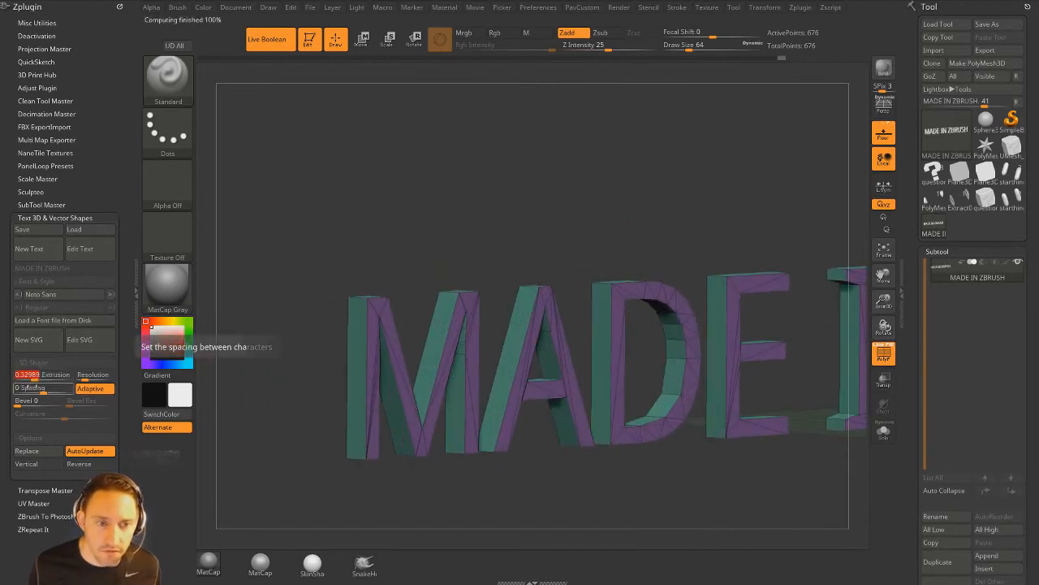
{"action": "left_click", "coordinate": [26, 400]}
{"action": "key", "text": "Return"}
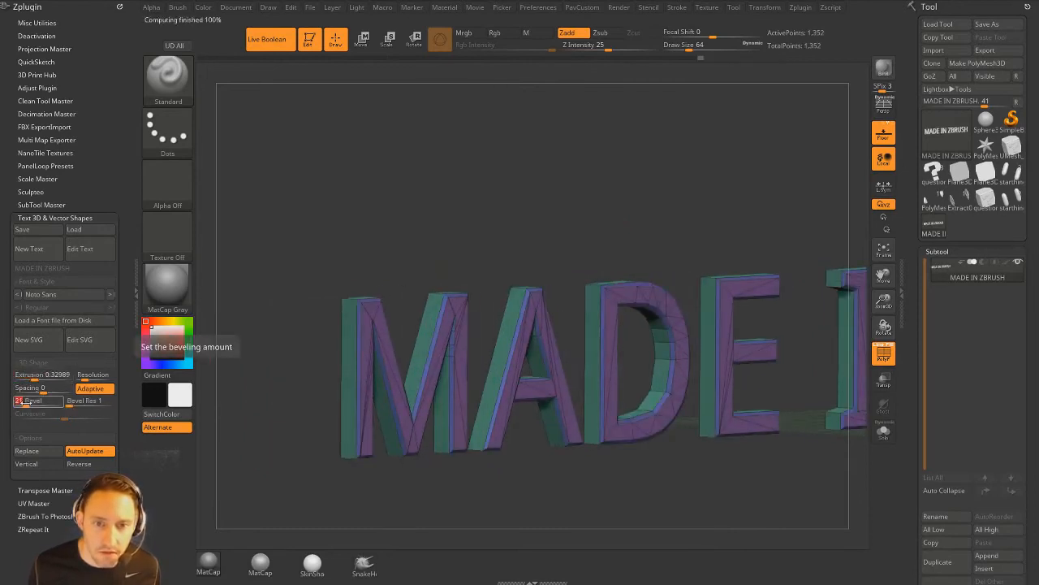
Smooth the text's bevel with a Bevel Res of 4 and a Curvature of 0.60946.
{"action": "left_click", "coordinate": [71, 402]}
{"action": "type", "text": "3"}
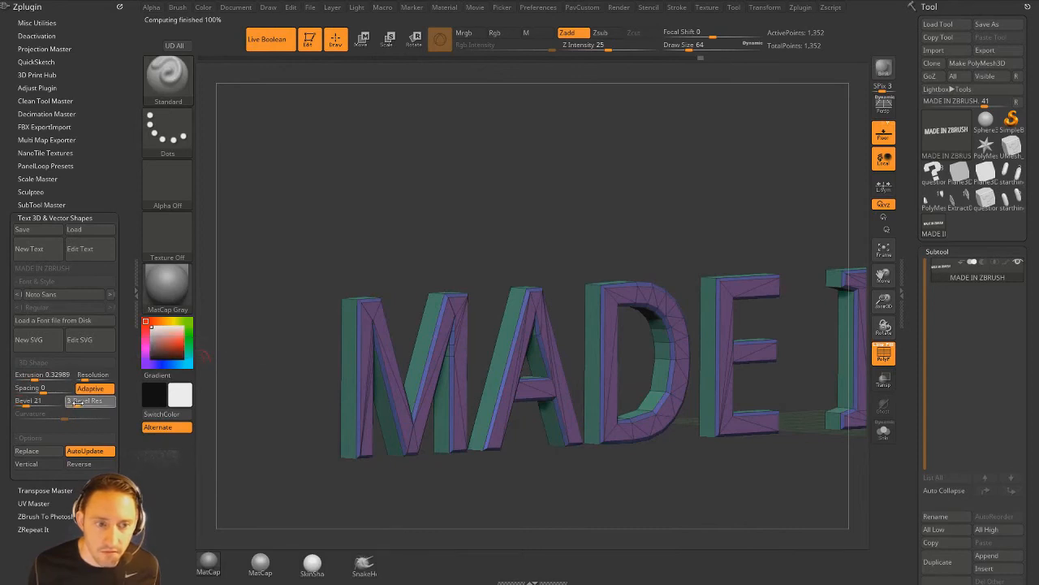
{"action": "key", "text": "Return"}
{"action": "left_click", "coordinate": [83, 416]}
{"action": "key", "text": "Return"}
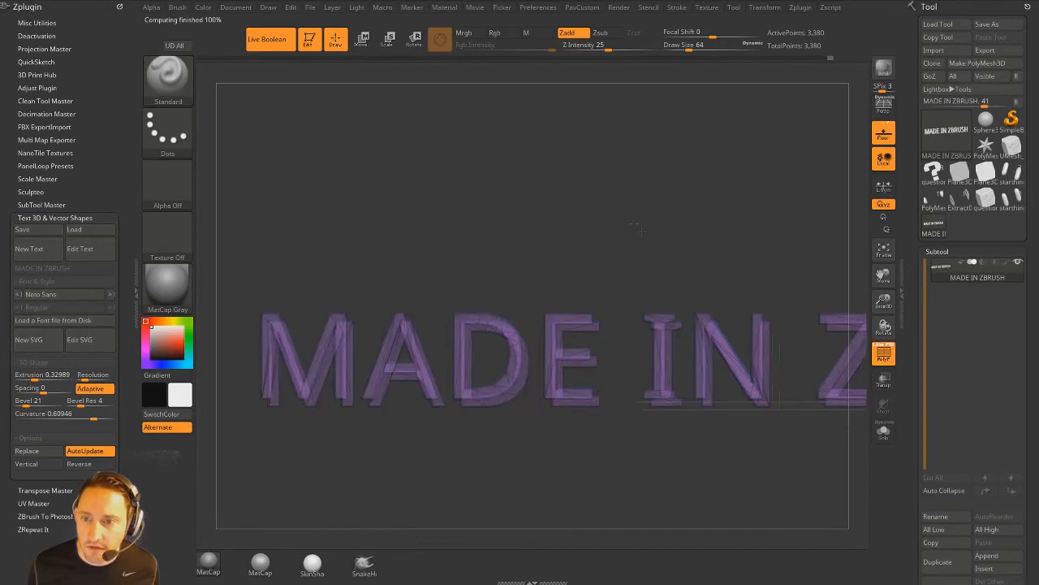
Hide the wireframe, mask the words MADE IN, and try moving ZBRUSH beneath them as a second line.
{"action": "key", "text": "shift+f"}
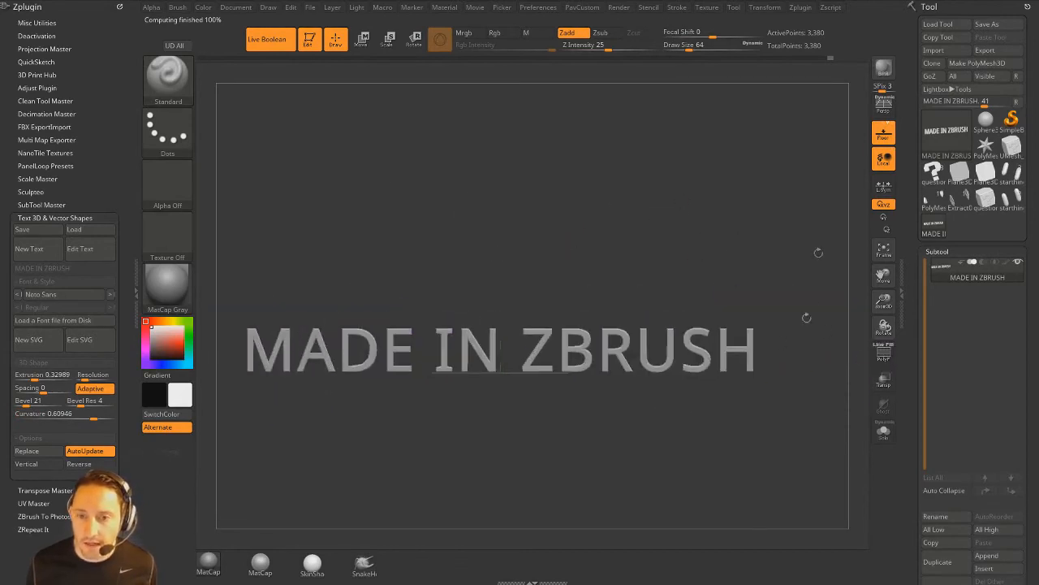
{"action": "mouse_move", "coordinate": [515, 297]}
{"action": "left_mouse_down", "text": "ctrl"}
{"action": "mouse_move", "coordinate": [759, 437]}
{"action": "mouse_move", "coordinate": [802, 430]}
{"action": "left_mouse_up", "text": "ctrl"}
{"action": "key", "text": "w"}
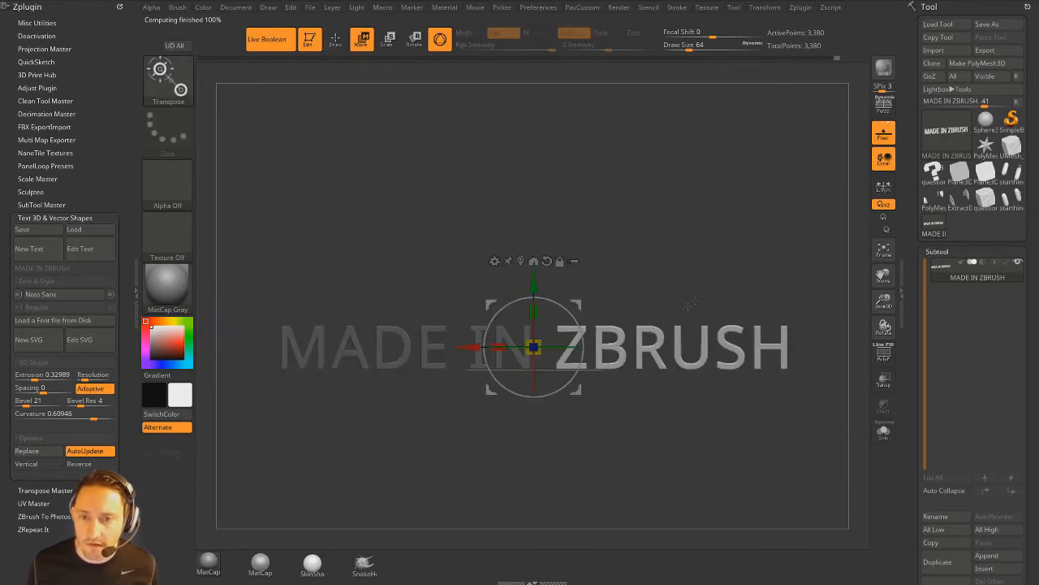
{"action": "left_click_drag", "start_coordinate": [582, 306], "coordinate": [310, 359]}
{"action": "right_click_drag", "start_coordinate": [310, 358], "coordinate": [497, 366], "text": "alt"}
{"action": "right_click_drag", "start_coordinate": [799, 228], "coordinate": [787, 315], "text": "alt"}
Look over the subtool's Split options and undo the move of the word ZBRUSH.
{"action": "left_click_drag", "start_coordinate": [911, 379], "coordinate": [911, 275]}
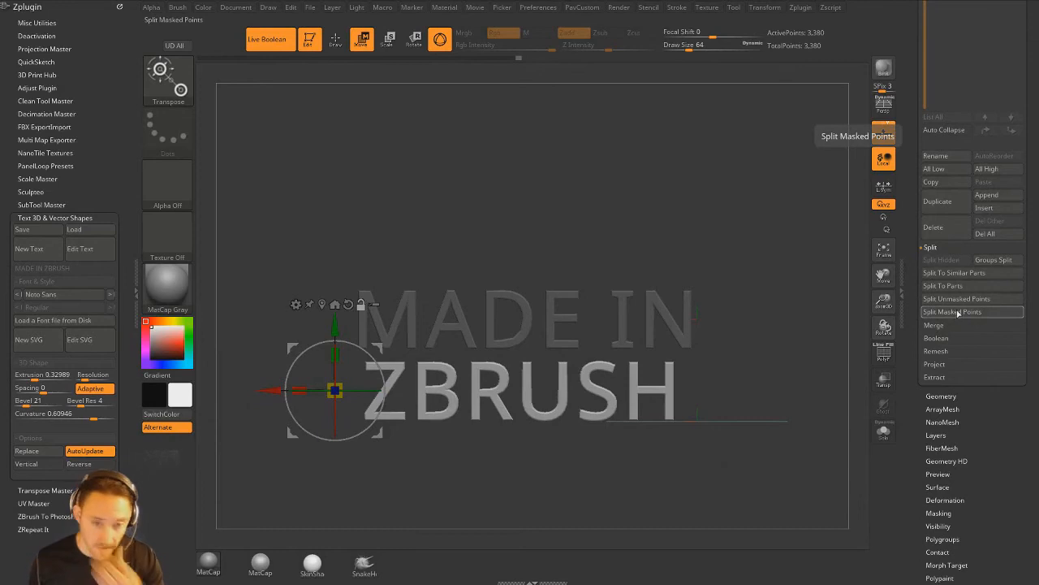
{"action": "left_click_drag", "start_coordinate": [908, 269], "coordinate": [908, 449]}
{"action": "right_click_drag", "start_coordinate": [747, 454], "coordinate": [812, 450]}
{"action": "key", "text": "ctrl+z"}
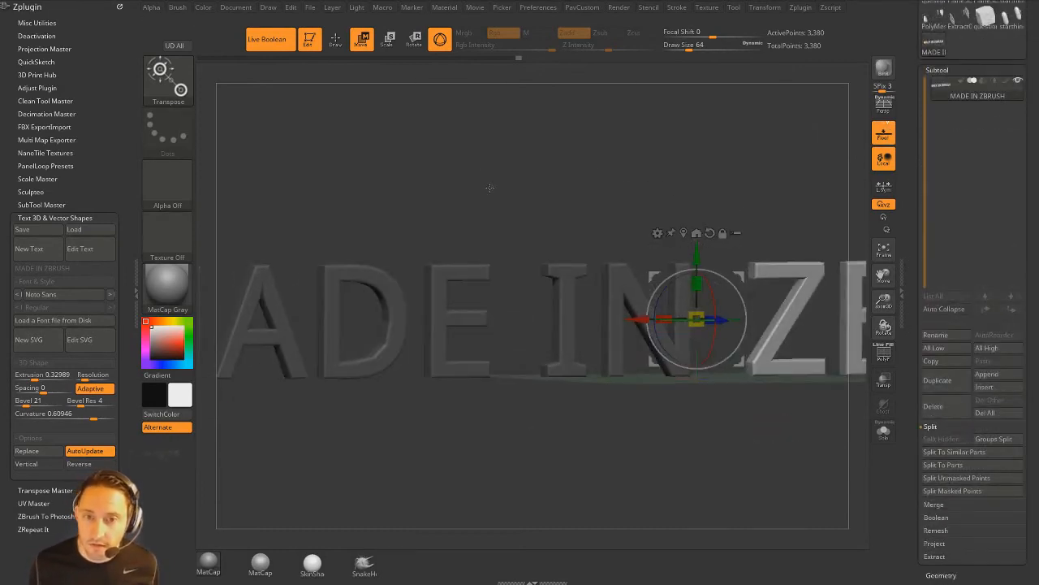
Change the 3D text's font to Courier New.
{"action": "left_click", "coordinate": [61, 294]}
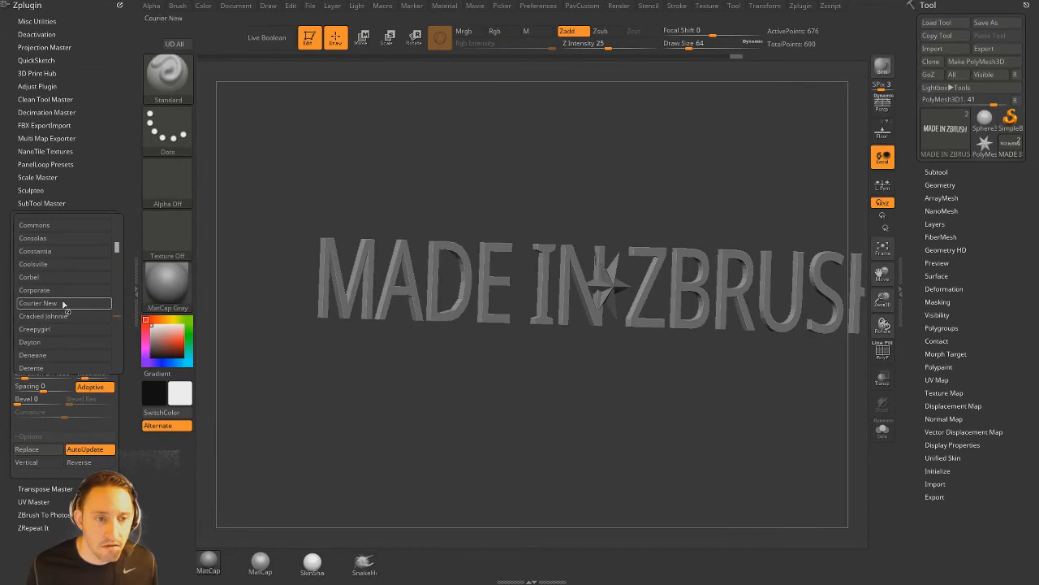
{"action": "left_click", "coordinate": [64, 303]}
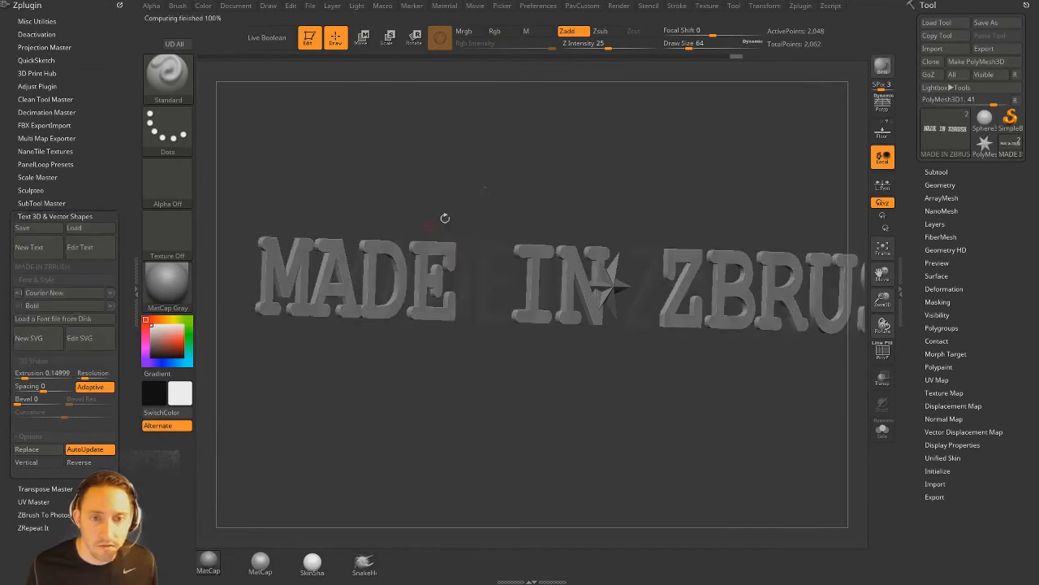
{"action": "right_click_drag", "start_coordinate": [436, 182], "coordinate": [826, 317]}
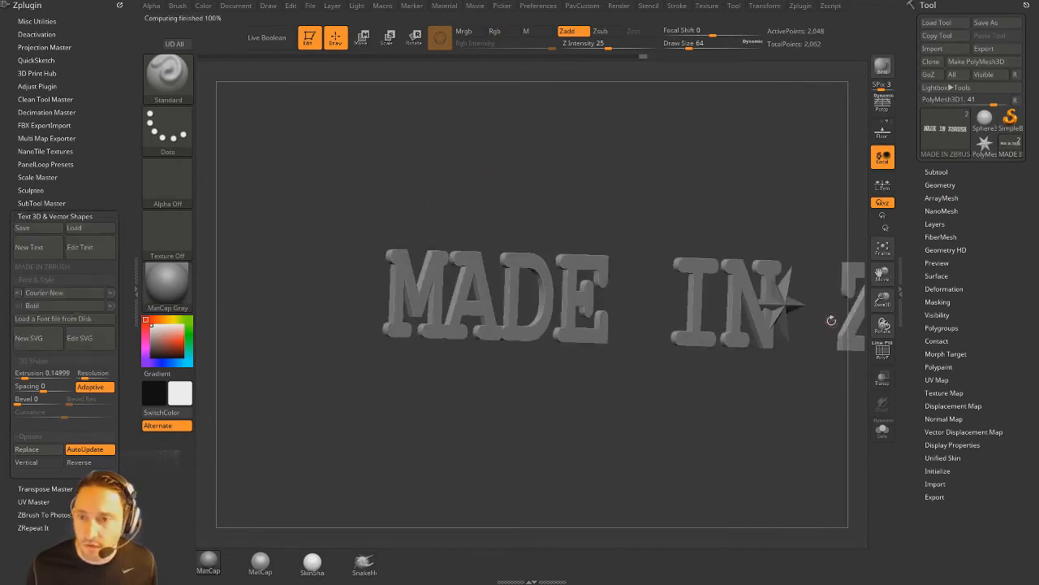
Delete the star-shaped PolyMesh3D_1 subtool from the subtool list.
{"action": "left_click", "coordinate": [937, 172]}
{"action": "left_click_drag", "start_coordinate": [928, 217], "coordinate": [922, 178]}
{"action": "left_click", "coordinate": [969, 197]}
{"action": "left_click", "coordinate": [933, 507]}
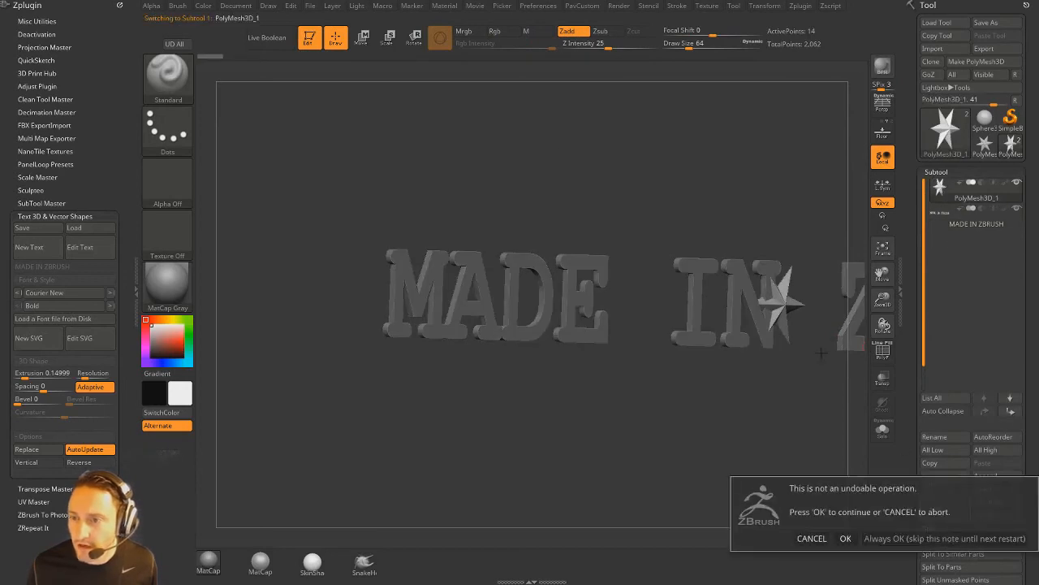
{"action": "left_click", "coordinate": [934, 538]}
Show the text's wireframe and set its curve Resolution to 5.
{"action": "left_click_drag", "start_coordinate": [661, 236], "coordinate": [694, 243]}
{"action": "left_click", "coordinate": [884, 352]}
{"action": "left_click_drag", "start_coordinate": [618, 144], "coordinate": [715, 280], "text": "alt"}
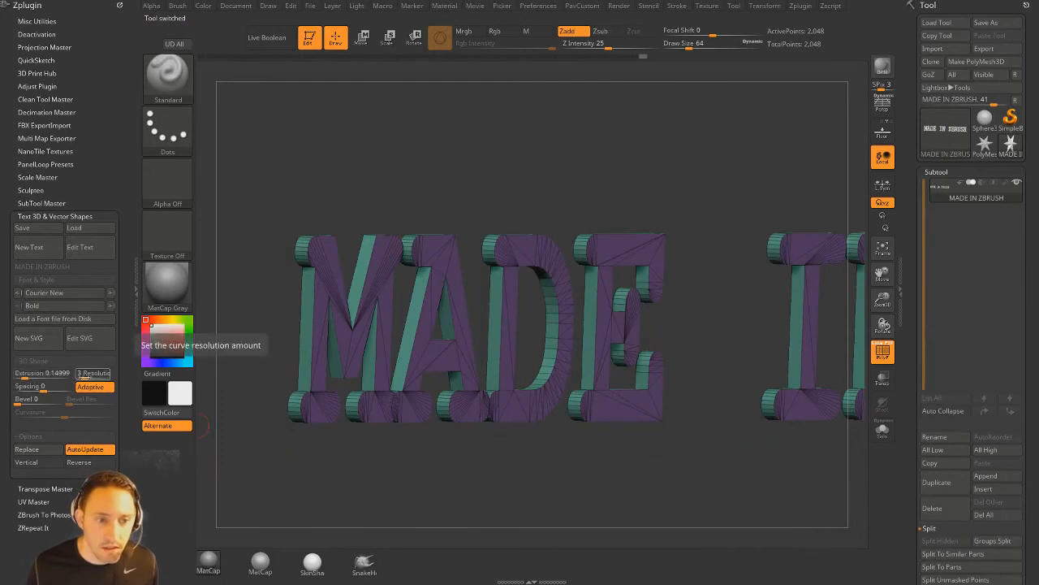
{"action": "left_click_drag", "start_coordinate": [84, 377], "coordinate": [91, 373]}
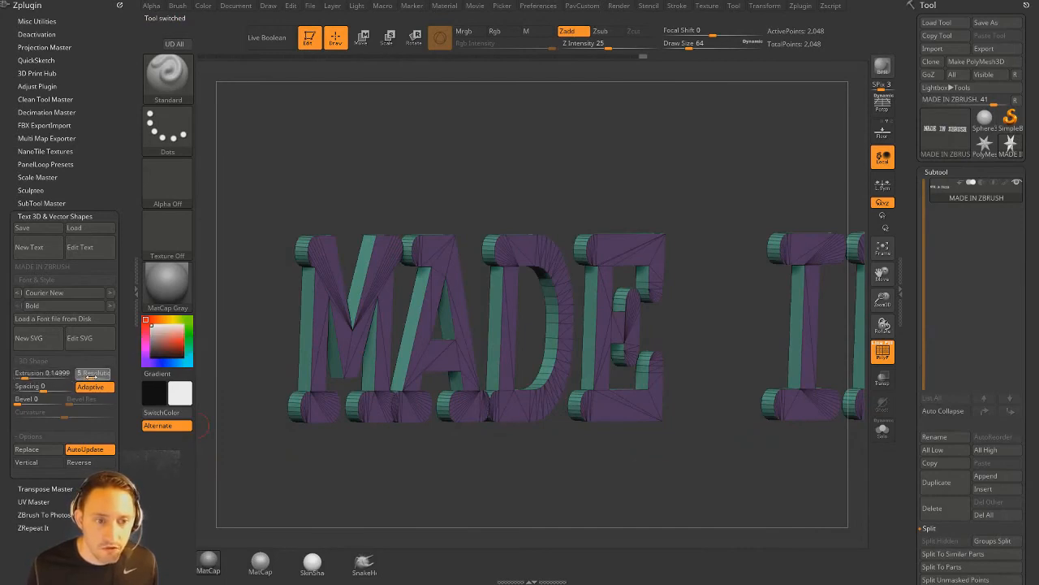
Round the text's edges with Bevel 14, Bevel Res 5 and Curvature 0.26627, and hide the wireframe.
{"action": "left_click", "coordinate": [33, 402]}
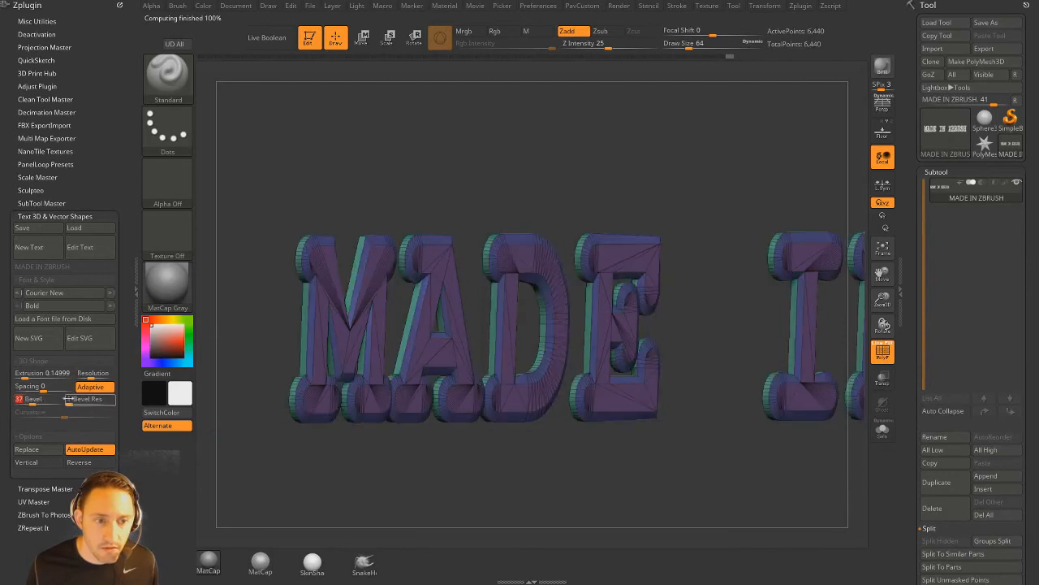
{"action": "mouse_move", "coordinate": [71, 401]}
{"action": "left_mouse_down"}
{"action": "mouse_move", "coordinate": [84, 401]}
{"action": "mouse_move", "coordinate": [78, 413]}
{"action": "left_mouse_up"}
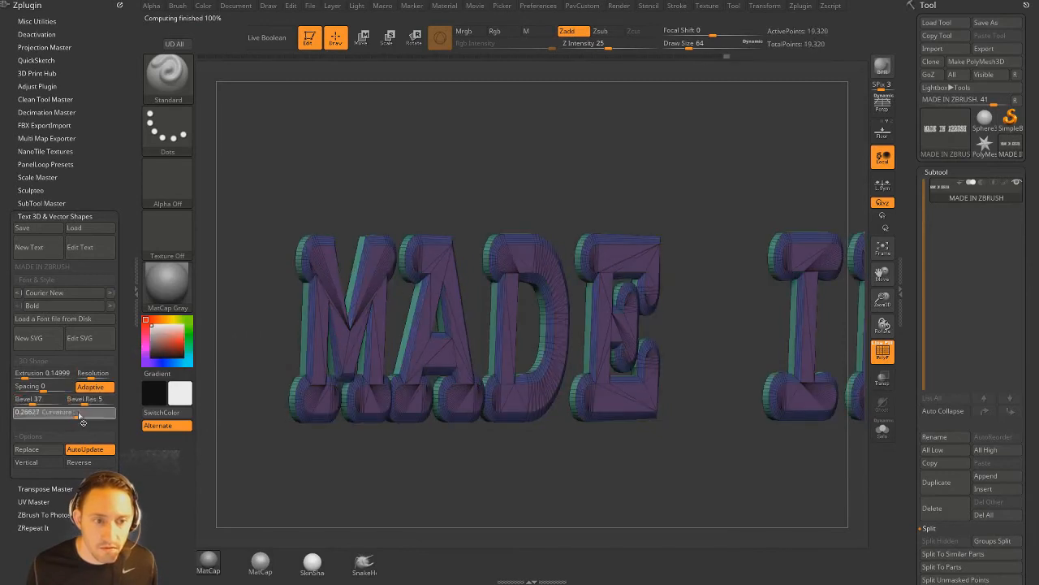
{"action": "left_click", "coordinate": [882, 353]}
{"action": "left_click_drag", "start_coordinate": [598, 183], "coordinate": [654, 183], "text": "alt"}
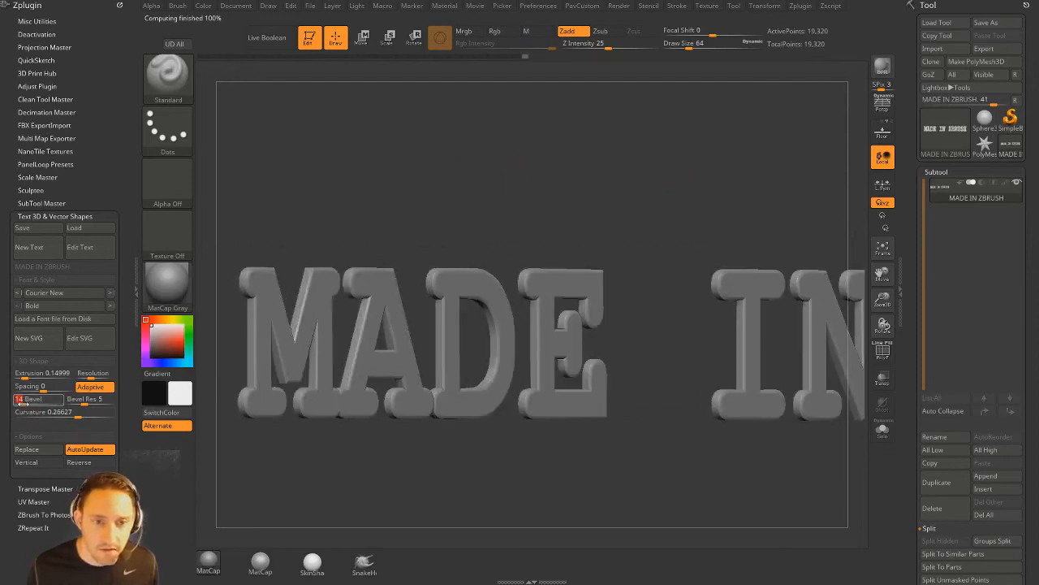
From the front view, mask MADE IN and move ZBRUSH beneath it, aligned with the start of the first line.
{"action": "left_click_drag", "start_coordinate": [539, 186], "coordinate": [542, 167], "text": "shift"}
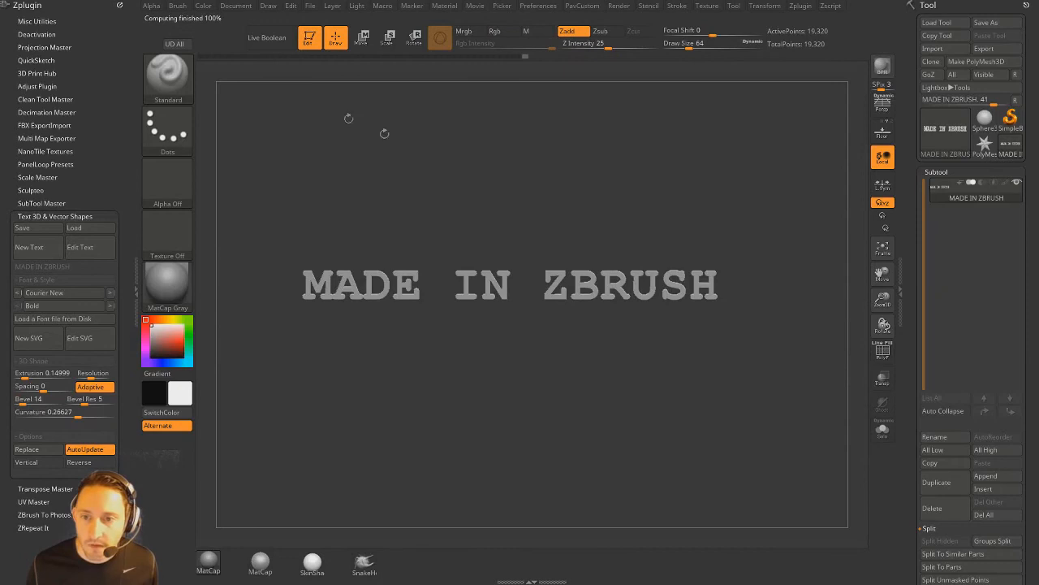
{"action": "left_click_drag", "start_coordinate": [563, 244], "coordinate": [812, 372], "text": "ctrl"}
{"action": "key", "text": "w"}
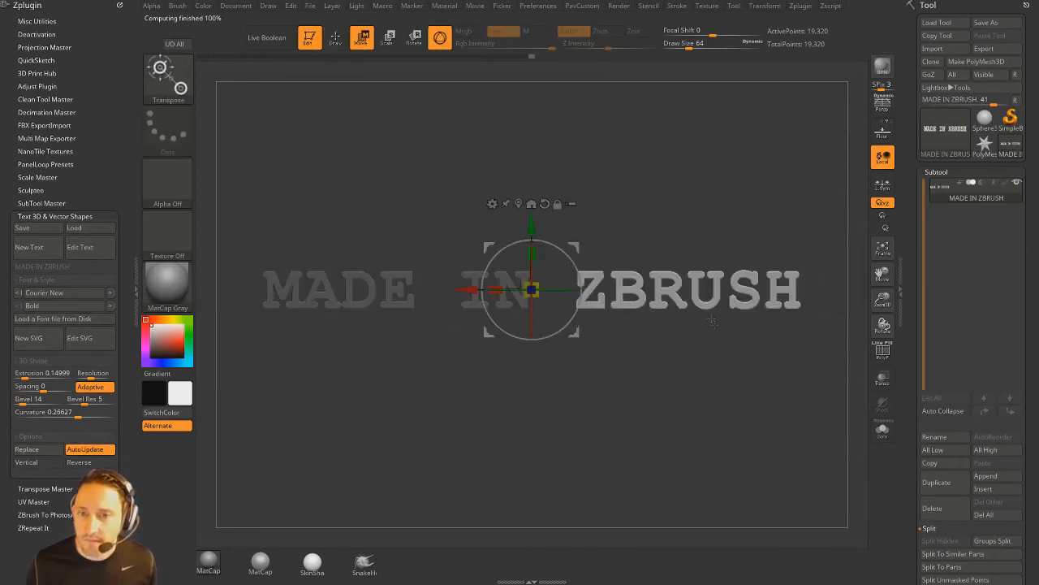
{"action": "left_click_drag", "start_coordinate": [573, 249], "coordinate": [258, 293]}
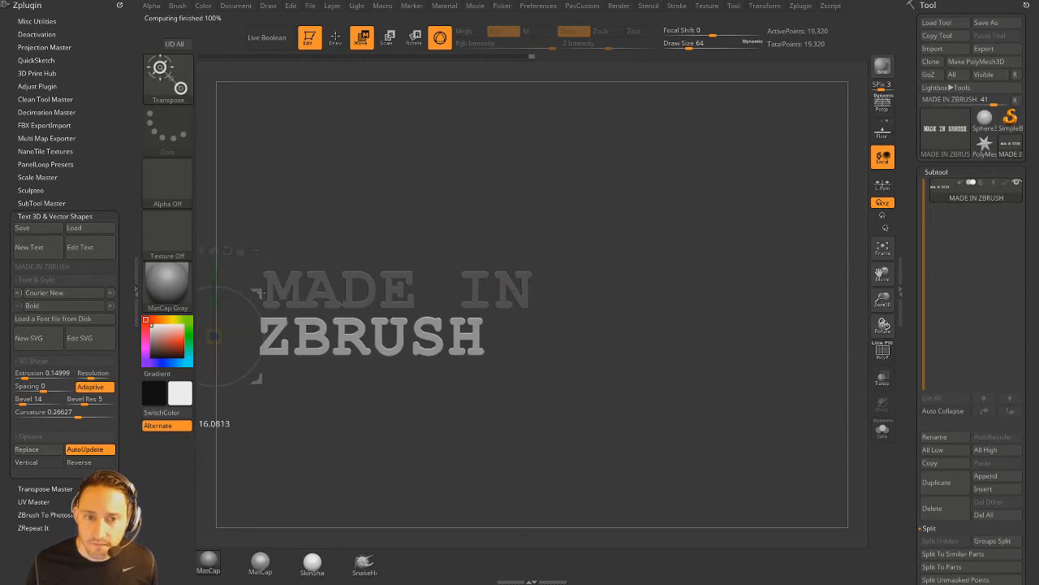
Mask everything except the word IN, recentre the gizmo on it, and move the word closer to MADE.
{"action": "left_click_drag", "start_coordinate": [610, 240], "coordinate": [779, 280], "text": "alt"}
{"action": "left_click_drag", "start_coordinate": [518, 222], "coordinate": [695, 304], "text": "ctrl"}
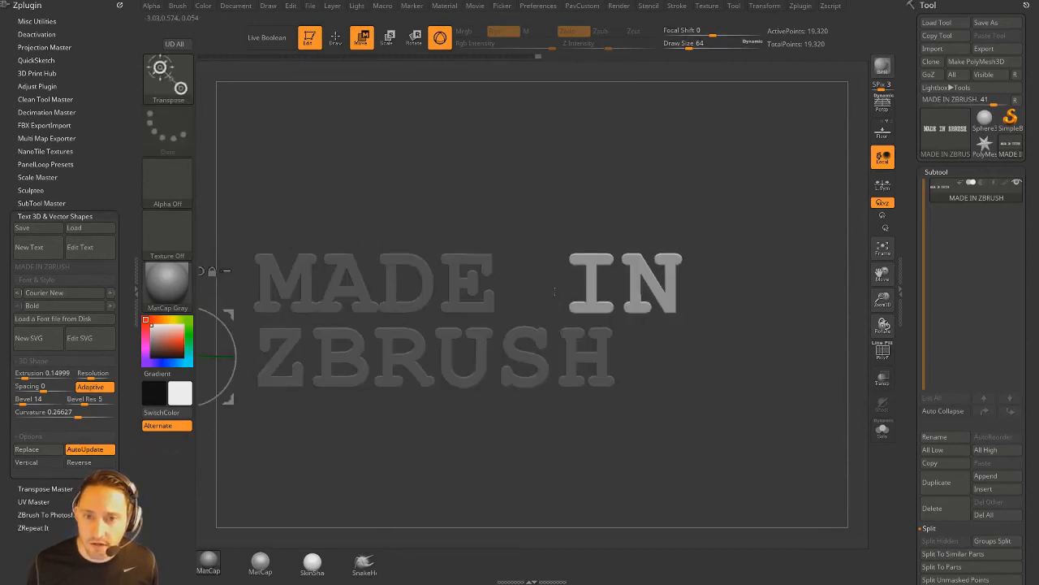
{"action": "left_click_drag", "start_coordinate": [496, 229], "coordinate": [659, 246], "text": "alt"}
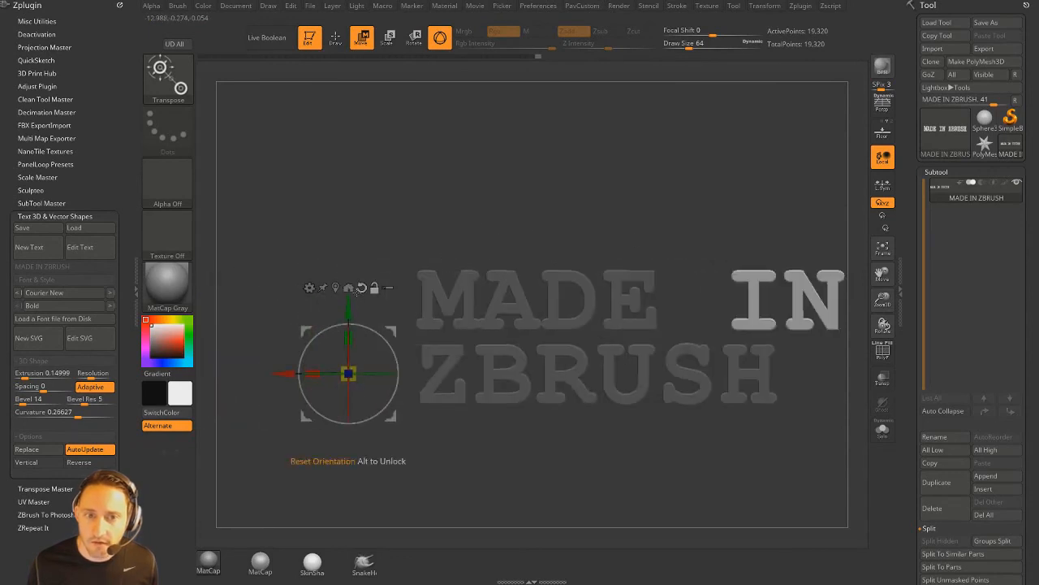
{"action": "left_click", "coordinate": [349, 287]}
{"action": "left_click_drag", "start_coordinate": [715, 276], "coordinate": [506, 313], "text": "alt"}
Mask MADE IN, centre the gizmo on ZBRUSH, and enlarge and shift that word until it matches the first line's width.
{"action": "left_click_drag", "start_coordinate": [764, 457], "coordinate": [292, 318], "text": "ctrl"}
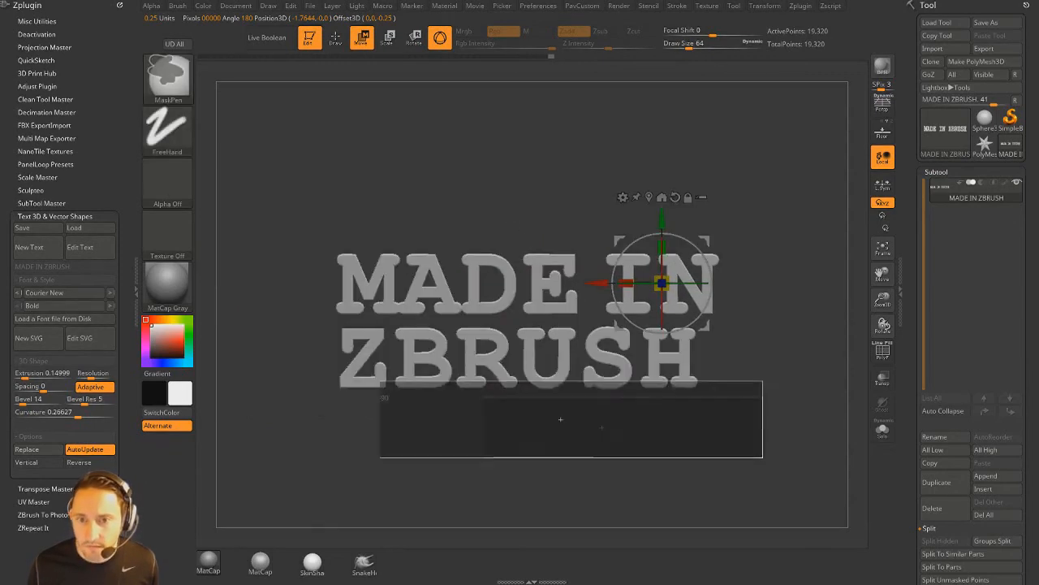
{"action": "left_click_drag", "start_coordinate": [292, 318], "coordinate": [276, 337], "text": "alt"}
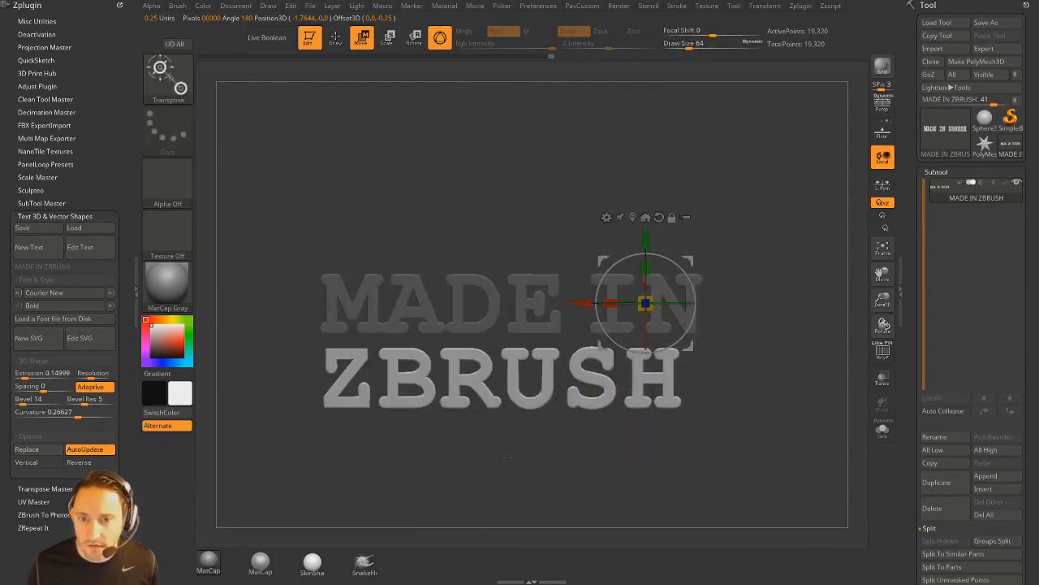
{"action": "left_click", "coordinate": [634, 217]}
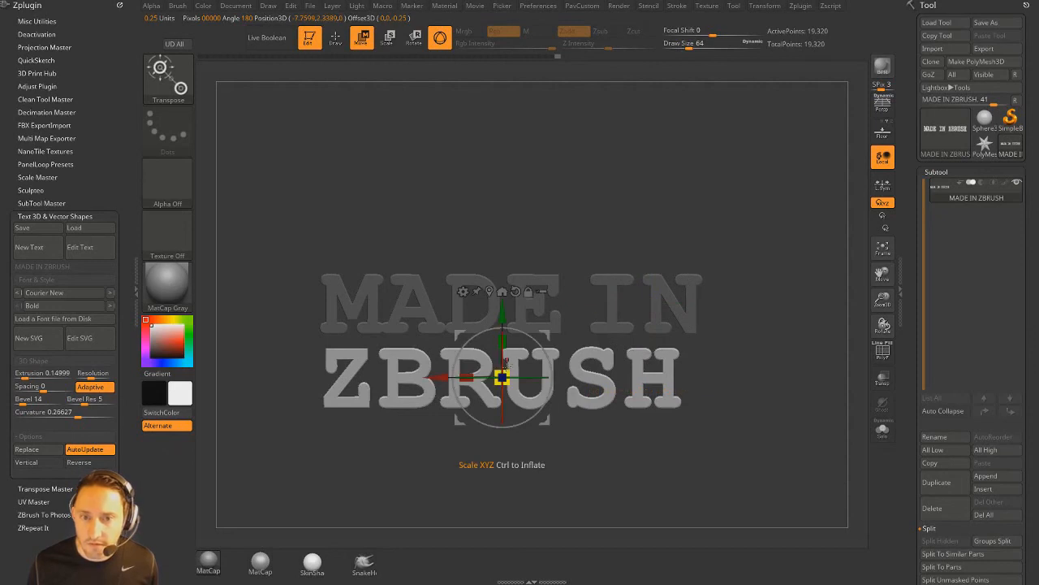
{"action": "left_click_drag", "start_coordinate": [502, 376], "coordinate": [517, 369]}
{"action": "left_click_drag", "start_coordinate": [445, 376], "coordinate": [467, 374]}
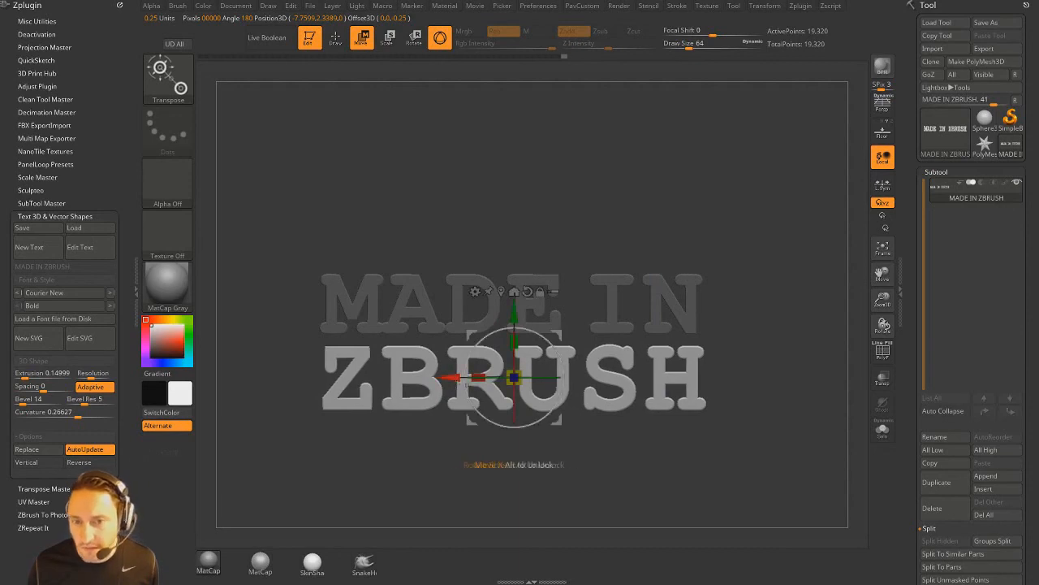
{"action": "key", "text": "q"}
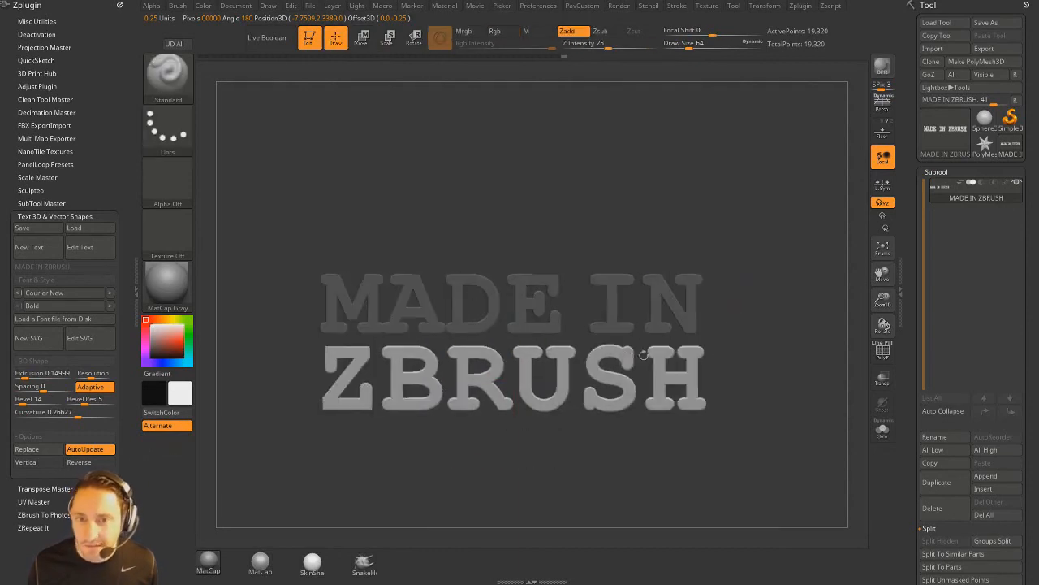
{"action": "left_click_drag", "start_coordinate": [715, 260], "coordinate": [709, 250], "text": "alt"}
From the side view, try stretching the whole text along its depth to thicken it, and undo the stretch.
{"action": "left_click_drag", "start_coordinate": [639, 244], "coordinate": [474, 358]}
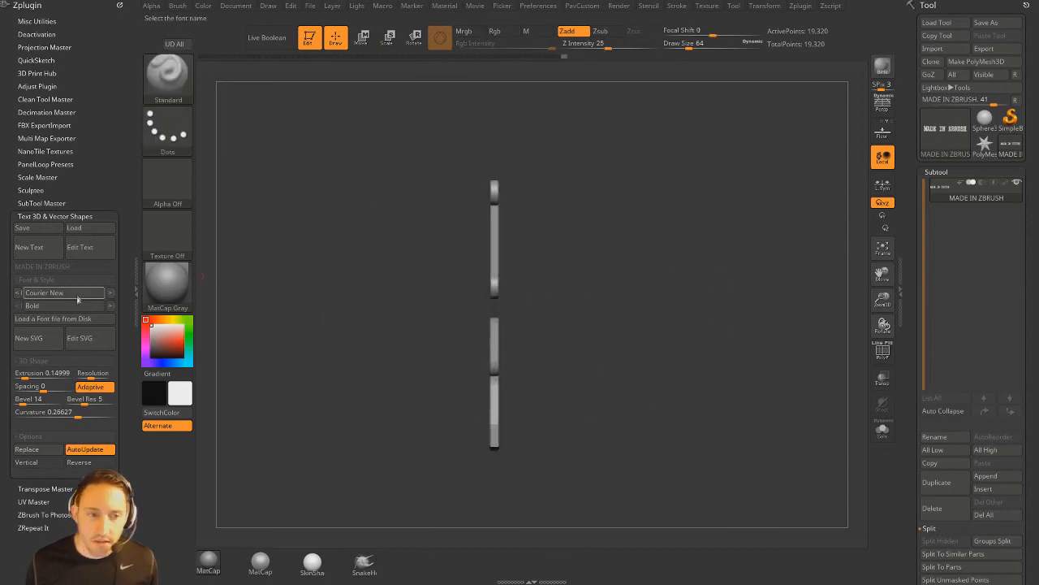
{"action": "key", "text": "w"}
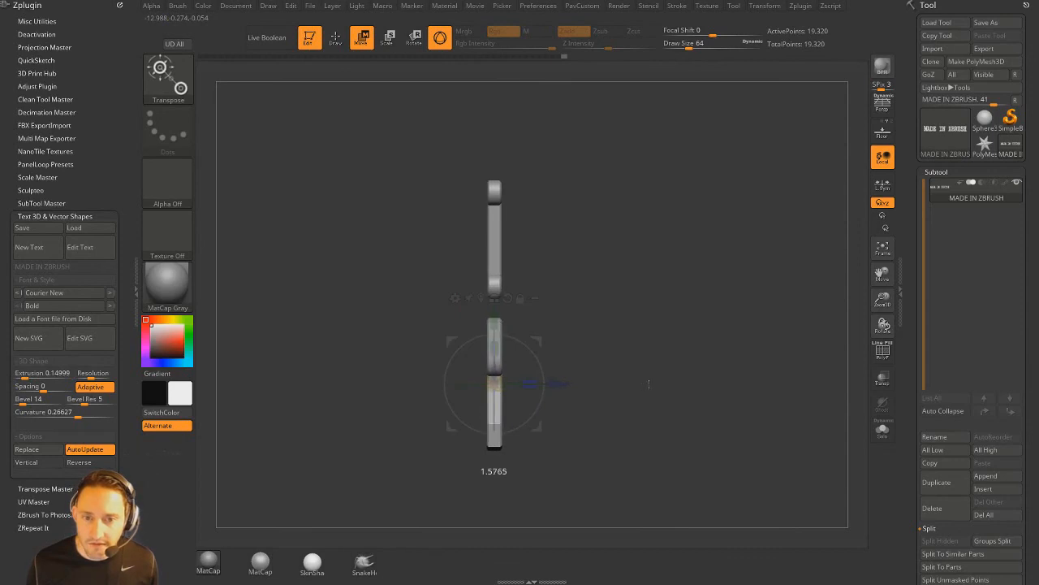
{"action": "left_click_drag", "start_coordinate": [721, 389], "coordinate": [840, 385]}
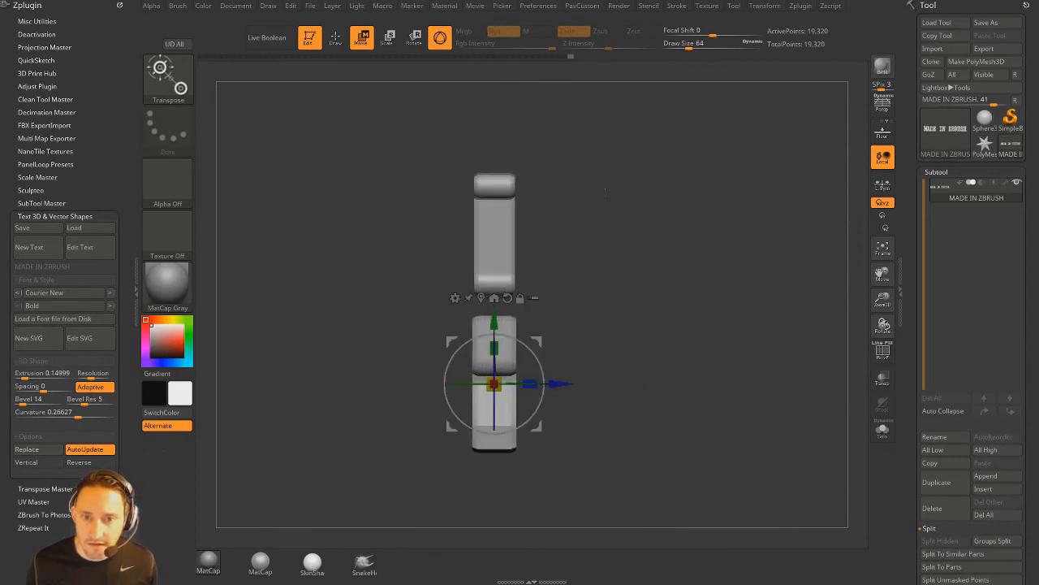
{"action": "key", "text": "q"}
{"action": "left_click_drag", "start_coordinate": [666, 268], "coordinate": [442, 195]}
{"action": "left_click_drag", "start_coordinate": [790, 270], "coordinate": [816, 268], "text": "shift"}
{"action": "key", "text": "ctrl+z"}
Mask one face side of the letters and move the unmasked side along the depth axis to thicken the text.
{"action": "mouse_move", "coordinate": [561, 142]}
{"action": "left_mouse_down", "text": "ctrl"}
{"action": "mouse_move", "coordinate": [529, 378]}
{"action": "mouse_move", "coordinate": [501, 487]}
{"action": "left_mouse_up", "text": "ctrl"}
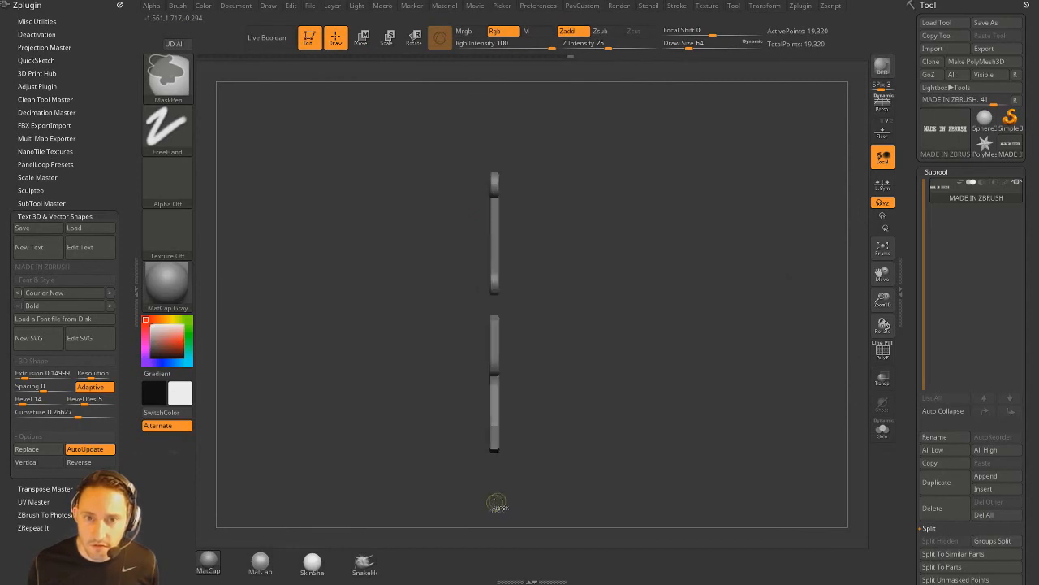
{"action": "key", "text": "w"}
{"action": "left_click_drag", "start_coordinate": [546, 383], "coordinate": [583, 384]}
{"action": "key", "text": "q"}
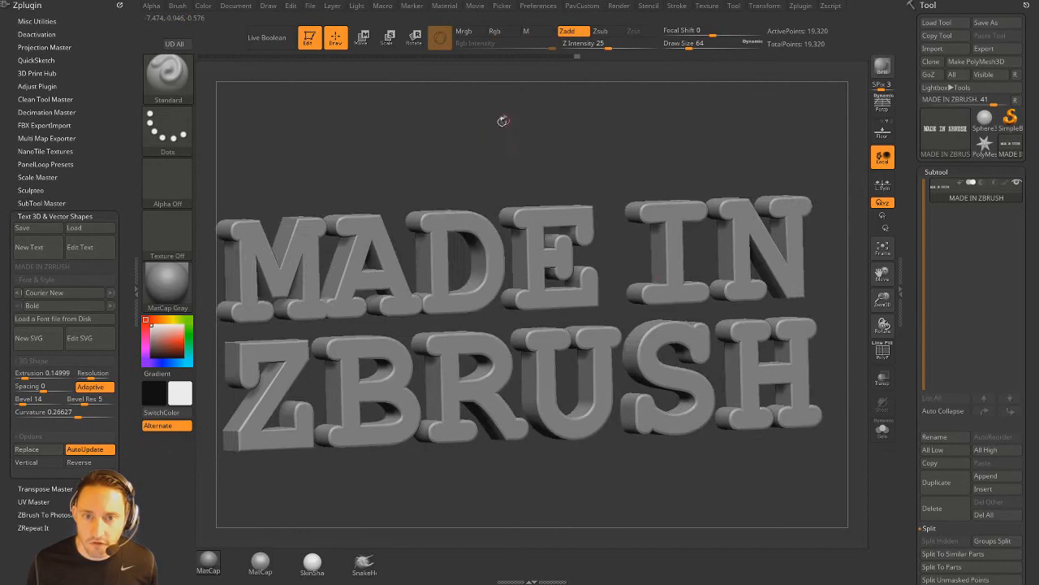
{"action": "left_click_drag", "start_coordinate": [501, 111], "coordinate": [482, 132]}
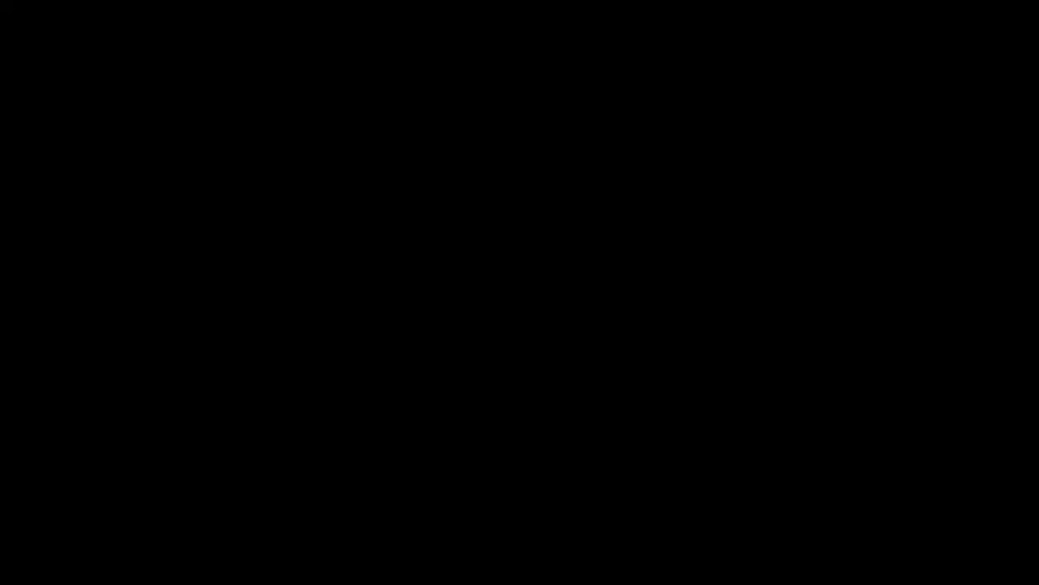